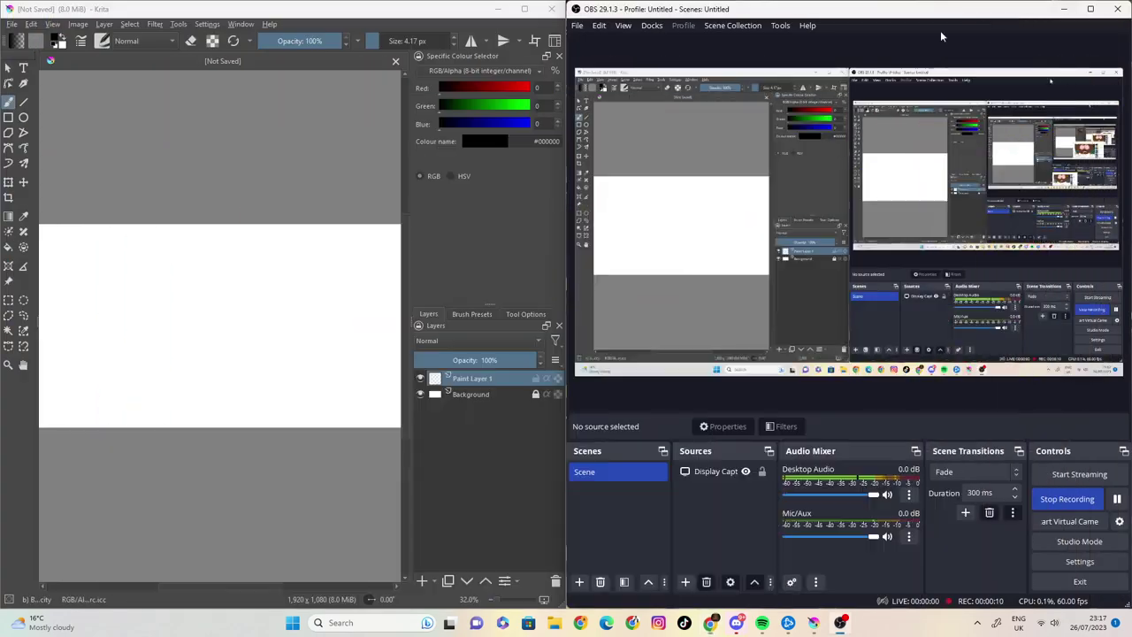
Sketch a three-quarter head outline with an ear and a mouth line in the canvas's upper-left area.
{"action": "left_click", "coordinate": [526, 9]}
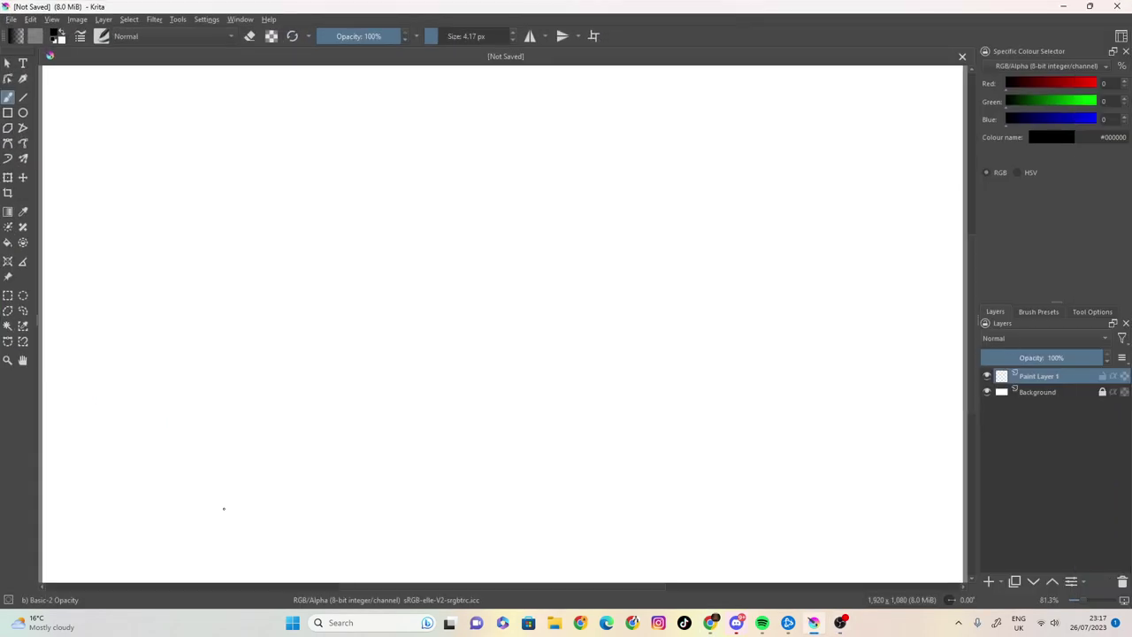
{"action": "left_click_drag", "start_coordinate": [143, 119], "coordinate": [106, 133]}
{"action": "mouse_move", "coordinate": [84, 187]}
{"action": "left_mouse_down"}
{"action": "mouse_move", "coordinate": [168, 142]}
{"action": "mouse_move", "coordinate": [183, 161]}
{"action": "left_mouse_up"}
{"action": "mouse_move", "coordinate": [124, 121]}
{"action": "left_mouse_down"}
{"action": "mouse_move", "coordinate": [99, 136]}
{"action": "mouse_move", "coordinate": [83, 185]}
{"action": "mouse_move", "coordinate": [124, 250]}
{"action": "left_mouse_up"}
{"action": "mouse_move", "coordinate": [81, 190]}
{"action": "left_mouse_down"}
{"action": "mouse_move", "coordinate": [100, 234]}
{"action": "mouse_move", "coordinate": [131, 249]}
{"action": "mouse_move", "coordinate": [157, 246]}
{"action": "mouse_move", "coordinate": [179, 191]}
{"action": "mouse_move", "coordinate": [198, 199]}
{"action": "mouse_move", "coordinate": [177, 210]}
{"action": "left_mouse_up"}
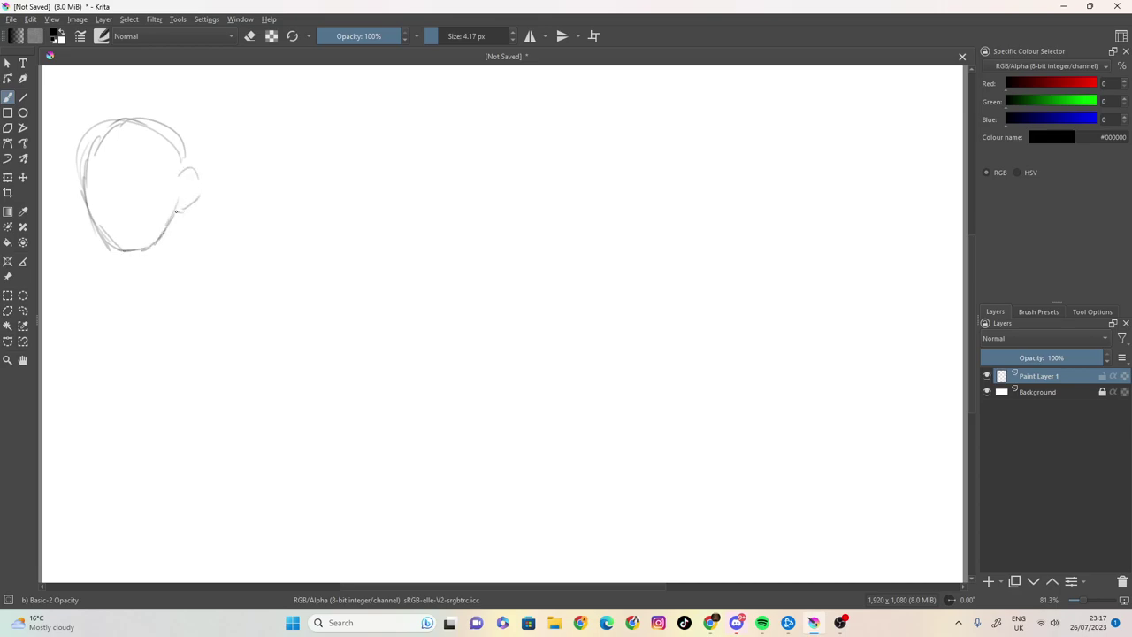
{"action": "mouse_move", "coordinate": [187, 168]}
{"action": "left_mouse_down"}
{"action": "mouse_move", "coordinate": [183, 129]}
{"action": "mouse_move", "coordinate": [152, 109]}
{"action": "mouse_move", "coordinate": [124, 111]}
{"action": "left_mouse_up"}
{"action": "mouse_move", "coordinate": [86, 177]}
{"action": "left_mouse_down"}
{"action": "mouse_move", "coordinate": [103, 242]}
{"action": "mouse_move", "coordinate": [143, 228]}
{"action": "left_mouse_up"}
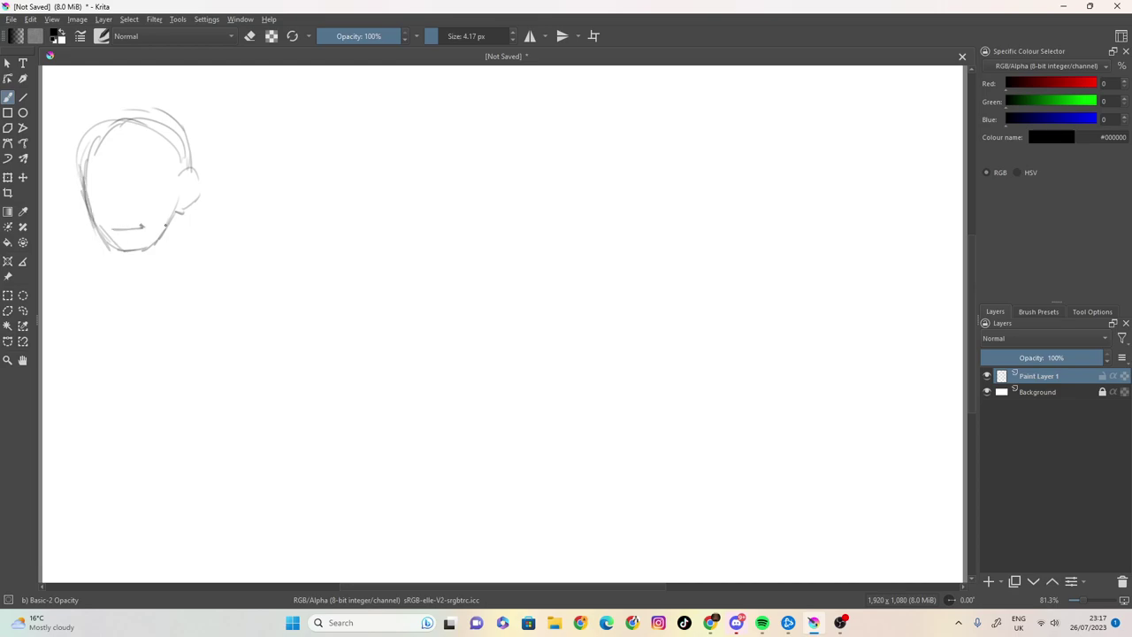
Sketch the neck, the curved base of the bust and the collarbones below the head.
{"action": "left_click_drag", "start_coordinate": [127, 251], "coordinate": [148, 290]}
{"action": "mouse_move", "coordinate": [185, 210]}
{"action": "left_mouse_down"}
{"action": "mouse_move", "coordinate": [189, 262]}
{"action": "mouse_move", "coordinate": [206, 274]}
{"action": "left_mouse_up"}
{"action": "mouse_move", "coordinate": [132, 271]}
{"action": "left_mouse_down"}
{"action": "mouse_move", "coordinate": [103, 295]}
{"action": "mouse_move", "coordinate": [134, 319]}
{"action": "mouse_move", "coordinate": [175, 322]}
{"action": "left_mouse_up"}
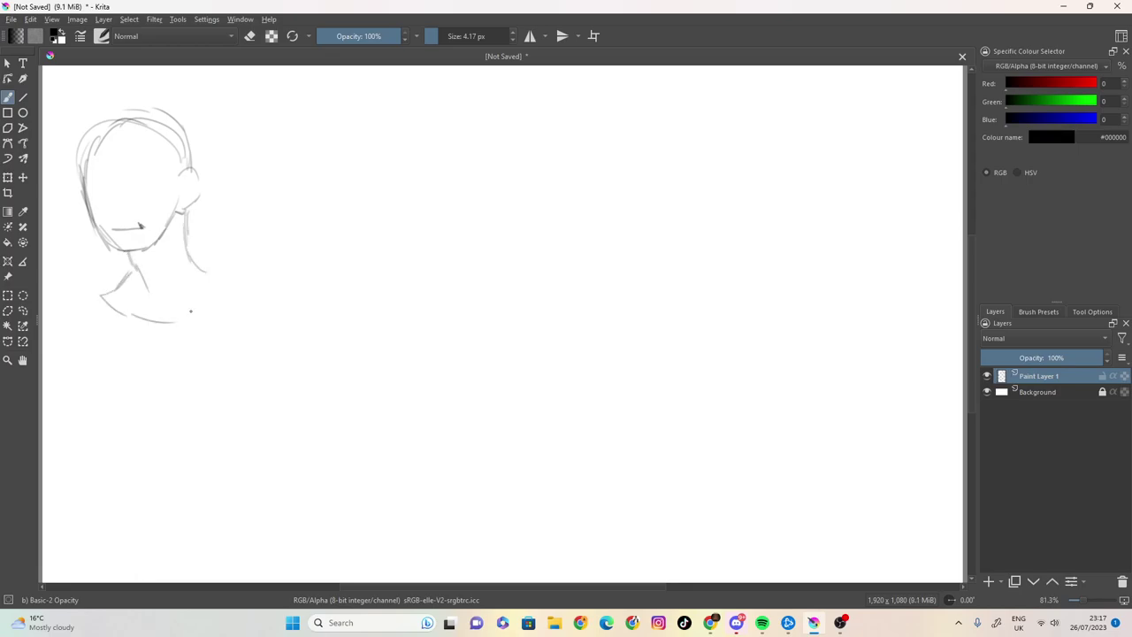
{"action": "mouse_move", "coordinate": [210, 278]}
{"action": "left_mouse_down"}
{"action": "mouse_move", "coordinate": [197, 311]}
{"action": "mouse_move", "coordinate": [152, 327]}
{"action": "mouse_move", "coordinate": [110, 312]}
{"action": "mouse_move", "coordinate": [142, 307]}
{"action": "left_mouse_up"}
{"action": "mouse_move", "coordinate": [140, 302]}
{"action": "left_mouse_down"}
{"action": "mouse_move", "coordinate": [143, 315]}
{"action": "mouse_move", "coordinate": [164, 315]}
{"action": "left_mouse_up"}
{"action": "left_click_drag", "start_coordinate": [163, 307], "coordinate": [198, 297]}
Hatch the shadow under the chin and draw the eyes, eyebrows and nose on the three-quarter face.
{"action": "mouse_move", "coordinate": [163, 233]}
{"action": "left_mouse_down"}
{"action": "mouse_move", "coordinate": [146, 261]}
{"action": "mouse_move", "coordinate": [128, 254]}
{"action": "left_mouse_up"}
{"action": "mouse_move", "coordinate": [98, 175]}
{"action": "left_mouse_down"}
{"action": "mouse_move", "coordinate": [90, 180]}
{"action": "mouse_move", "coordinate": [140, 171]}
{"action": "mouse_move", "coordinate": [97, 196]}
{"action": "mouse_move", "coordinate": [99, 185]}
{"action": "mouse_move", "coordinate": [105, 202]}
{"action": "mouse_move", "coordinate": [156, 188]}
{"action": "mouse_move", "coordinate": [98, 178]}
{"action": "left_mouse_up"}
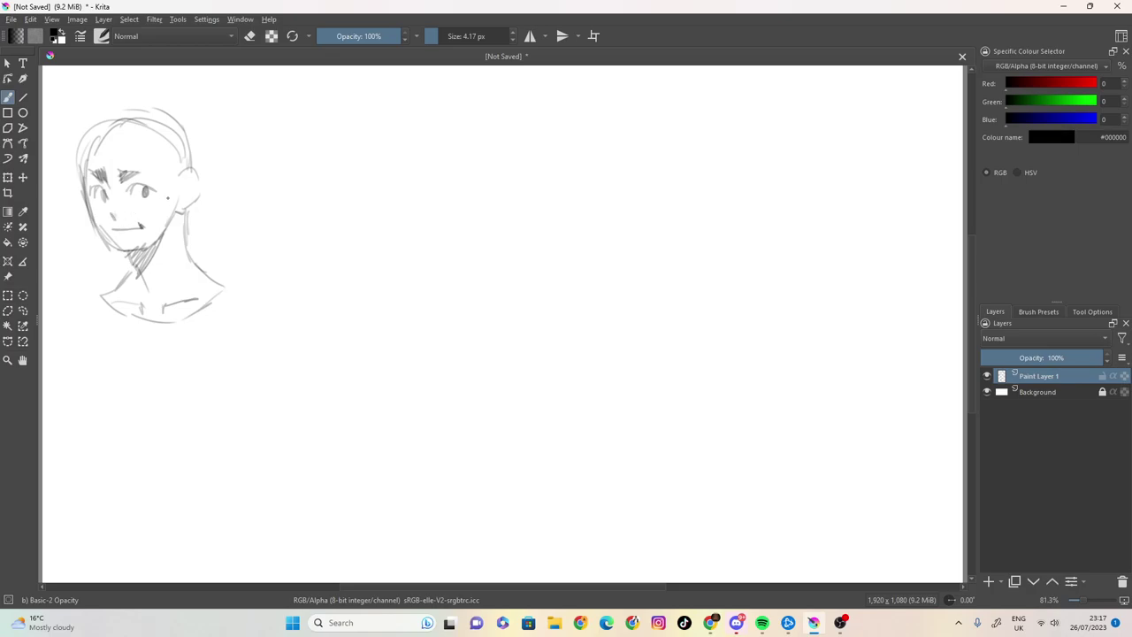
Sketch a spiky hairstyle with a hairline, sideburn and some hatching around the three-quarter head.
{"action": "left_click_drag", "start_coordinate": [171, 166], "coordinate": [178, 200]}
{"action": "mouse_move", "coordinate": [79, 165]}
{"action": "left_mouse_down"}
{"action": "mouse_move", "coordinate": [78, 130]}
{"action": "mouse_move", "coordinate": [136, 96]}
{"action": "mouse_move", "coordinate": [199, 123]}
{"action": "mouse_move", "coordinate": [194, 135]}
{"action": "mouse_move", "coordinate": [213, 149]}
{"action": "mouse_move", "coordinate": [198, 182]}
{"action": "left_mouse_up"}
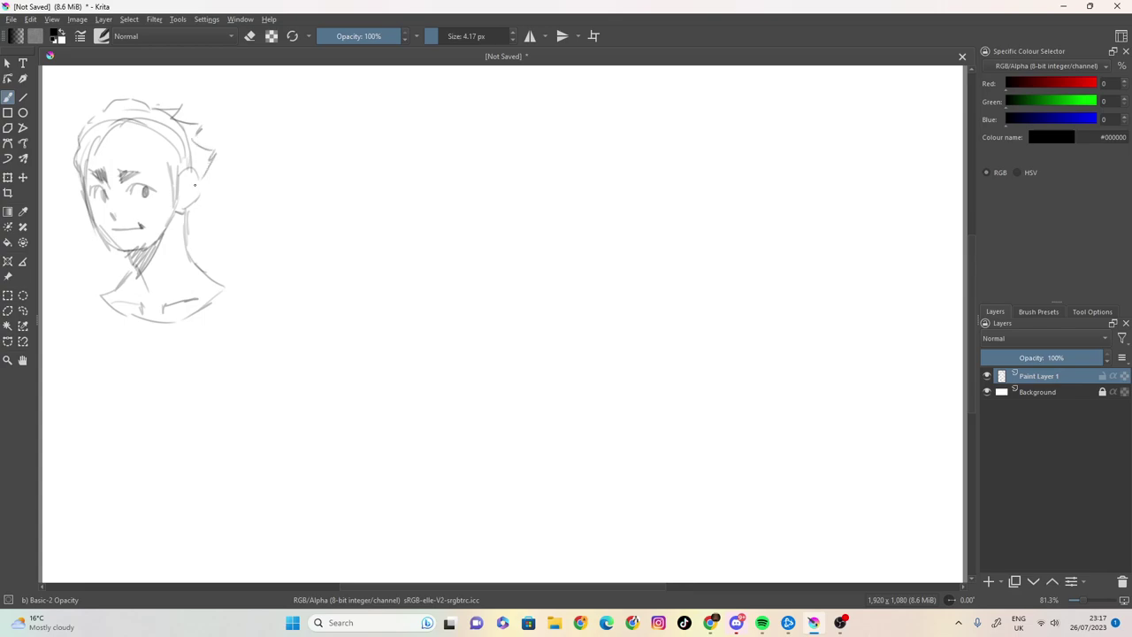
{"action": "mouse_move", "coordinate": [151, 104]}
{"action": "left_mouse_down"}
{"action": "mouse_move", "coordinate": [108, 100]}
{"action": "mouse_move", "coordinate": [82, 123]}
{"action": "left_mouse_up"}
{"action": "mouse_move", "coordinate": [168, 168]}
{"action": "left_mouse_down"}
{"action": "mouse_move", "coordinate": [154, 164]}
{"action": "mouse_move", "coordinate": [153, 147]}
{"action": "mouse_move", "coordinate": [96, 147]}
{"action": "left_mouse_up"}
{"action": "left_click_drag", "start_coordinate": [145, 101], "coordinate": [192, 114]}
{"action": "left_click_drag", "start_coordinate": [210, 161], "coordinate": [190, 172]}
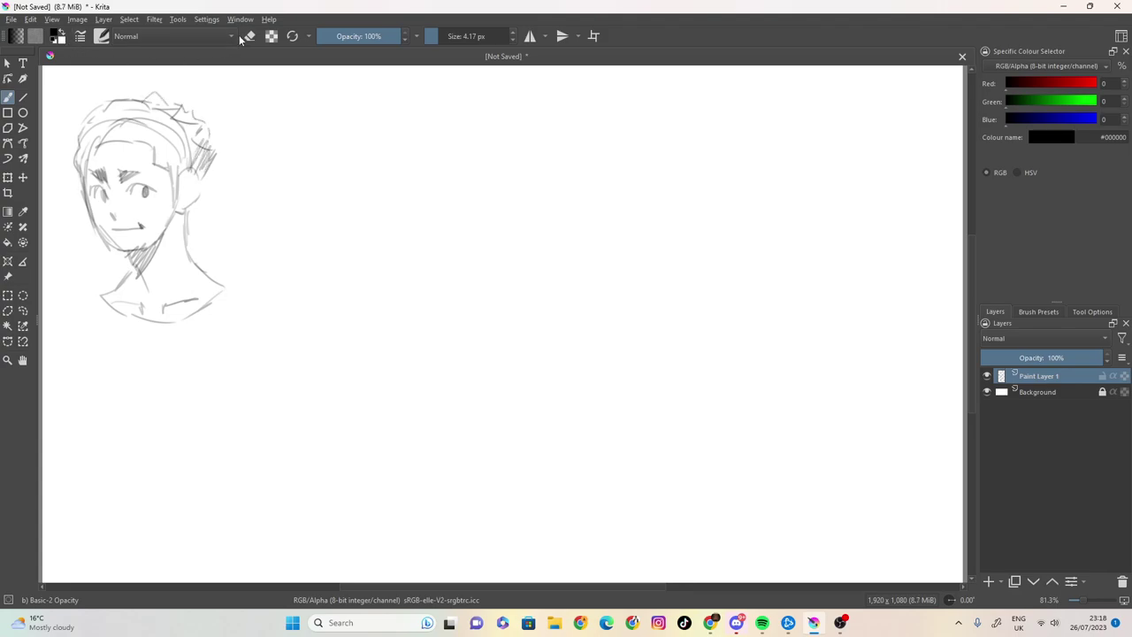
Undo the last strokes and erase the hair and skull top of the three-quarter head at a 102.86 px brush size.
{"action": "key", "text": "ctrl+z"}
{"action": "key", "text": "ctrl+z"}
{"action": "left_click_drag", "start_coordinate": [429, 36], "coordinate": [462, 35]}
{"action": "mouse_move", "coordinate": [222, 171]}
{"action": "left_mouse_down"}
{"action": "mouse_move", "coordinate": [203, 96]}
{"action": "mouse_move", "coordinate": [98, 111]}
{"action": "left_mouse_up"}
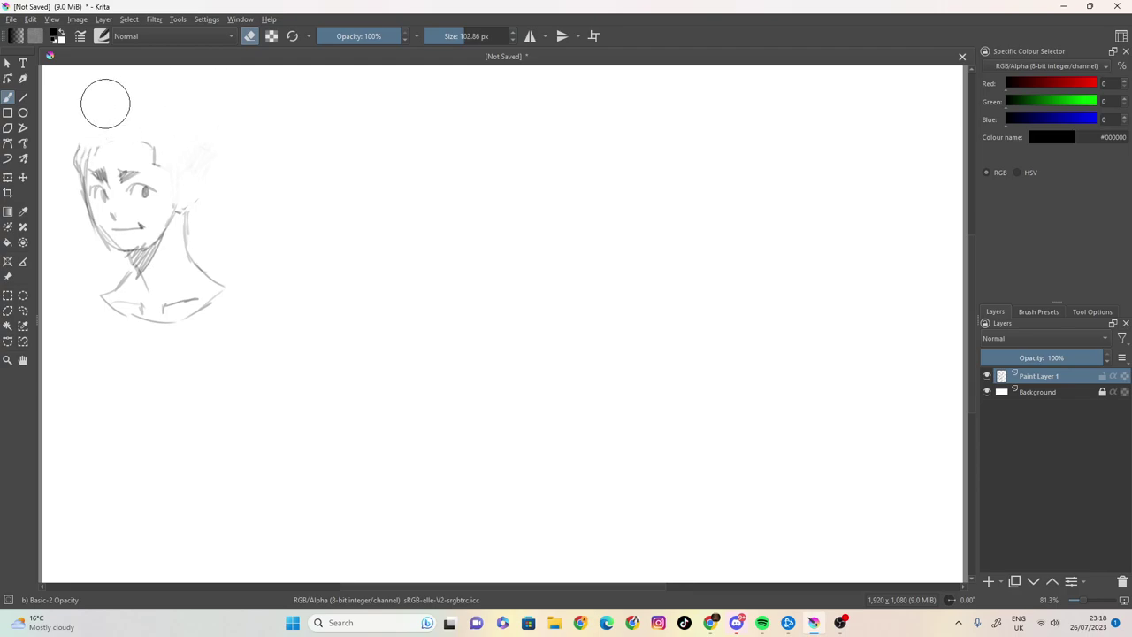
{"action": "left_click", "coordinate": [249, 35]}
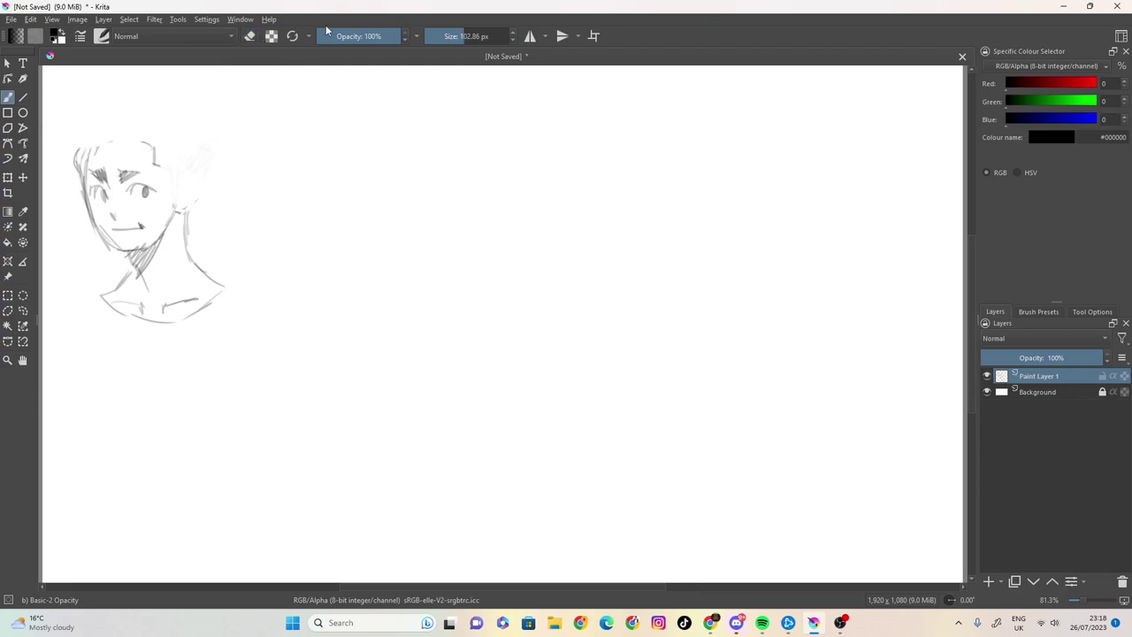
Redraw the hair outline, hairline and ear with a 4.74 px brush and fill the hair with diagonal hatching.
{"action": "left_click", "coordinate": [431, 35]}
{"action": "mouse_move", "coordinate": [173, 171]}
{"action": "left_mouse_down"}
{"action": "mouse_move", "coordinate": [205, 173]}
{"action": "mouse_move", "coordinate": [206, 131]}
{"action": "mouse_move", "coordinate": [164, 109]}
{"action": "mouse_move", "coordinate": [112, 105]}
{"action": "mouse_move", "coordinate": [171, 92]}
{"action": "mouse_move", "coordinate": [117, 105]}
{"action": "mouse_move", "coordinate": [74, 143]}
{"action": "left_mouse_up"}
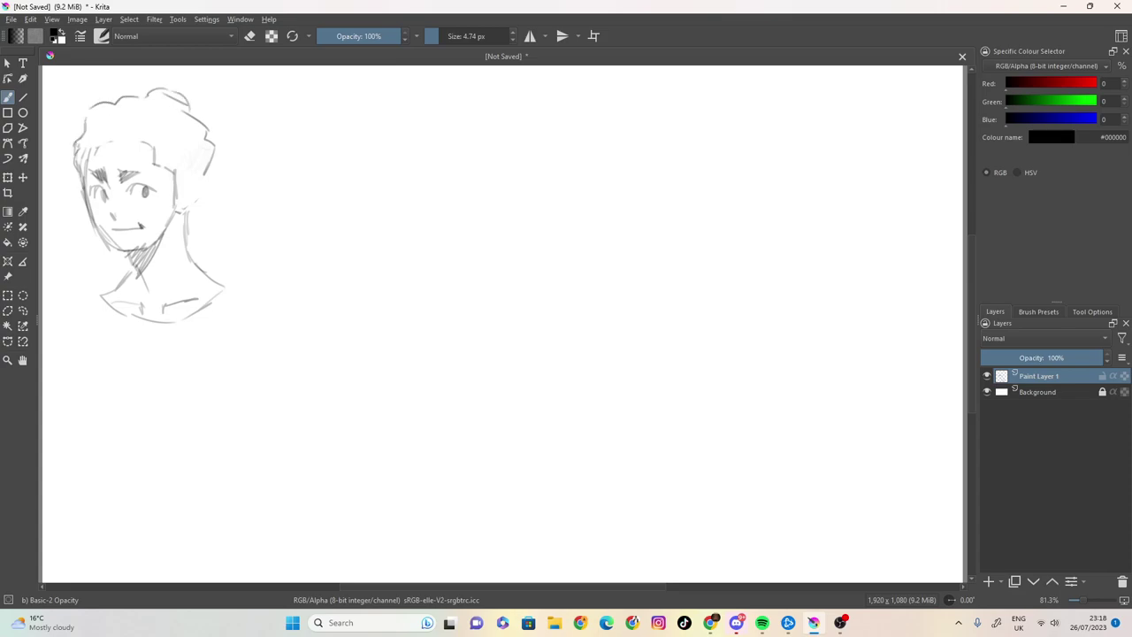
{"action": "mouse_move", "coordinate": [141, 135]}
{"action": "left_mouse_down"}
{"action": "mouse_move", "coordinate": [108, 138]}
{"action": "mouse_move", "coordinate": [151, 141]}
{"action": "mouse_move", "coordinate": [87, 151]}
{"action": "mouse_move", "coordinate": [189, 128]}
{"action": "mouse_move", "coordinate": [160, 164]}
{"action": "left_mouse_up"}
{"action": "mouse_move", "coordinate": [188, 129]}
{"action": "left_mouse_down"}
{"action": "mouse_move", "coordinate": [179, 179]}
{"action": "mouse_move", "coordinate": [203, 193]}
{"action": "mouse_move", "coordinate": [186, 214]}
{"action": "left_mouse_up"}
{"action": "mouse_move", "coordinate": [213, 150]}
{"action": "left_mouse_down"}
{"action": "mouse_move", "coordinate": [195, 171]}
{"action": "mouse_move", "coordinate": [182, 166]}
{"action": "left_mouse_up"}
{"action": "mouse_move", "coordinate": [194, 112]}
{"action": "left_mouse_down"}
{"action": "mouse_move", "coordinate": [176, 138]}
{"action": "mouse_move", "coordinate": [148, 131]}
{"action": "left_mouse_up"}
{"action": "mouse_move", "coordinate": [174, 92]}
{"action": "left_mouse_down"}
{"action": "mouse_move", "coordinate": [138, 133]}
{"action": "mouse_move", "coordinate": [85, 132]}
{"action": "mouse_move", "coordinate": [78, 155]}
{"action": "mouse_move", "coordinate": [94, 129]}
{"action": "mouse_move", "coordinate": [76, 168]}
{"action": "mouse_move", "coordinate": [122, 129]}
{"action": "mouse_move", "coordinate": [117, 137]}
{"action": "left_mouse_up"}
Shade the neck below the ear and darken the face outline along the jaw.
{"action": "mouse_move", "coordinate": [180, 216]}
{"action": "left_mouse_down"}
{"action": "mouse_move", "coordinate": [188, 237]}
{"action": "mouse_move", "coordinate": [175, 237]}
{"action": "left_mouse_up"}
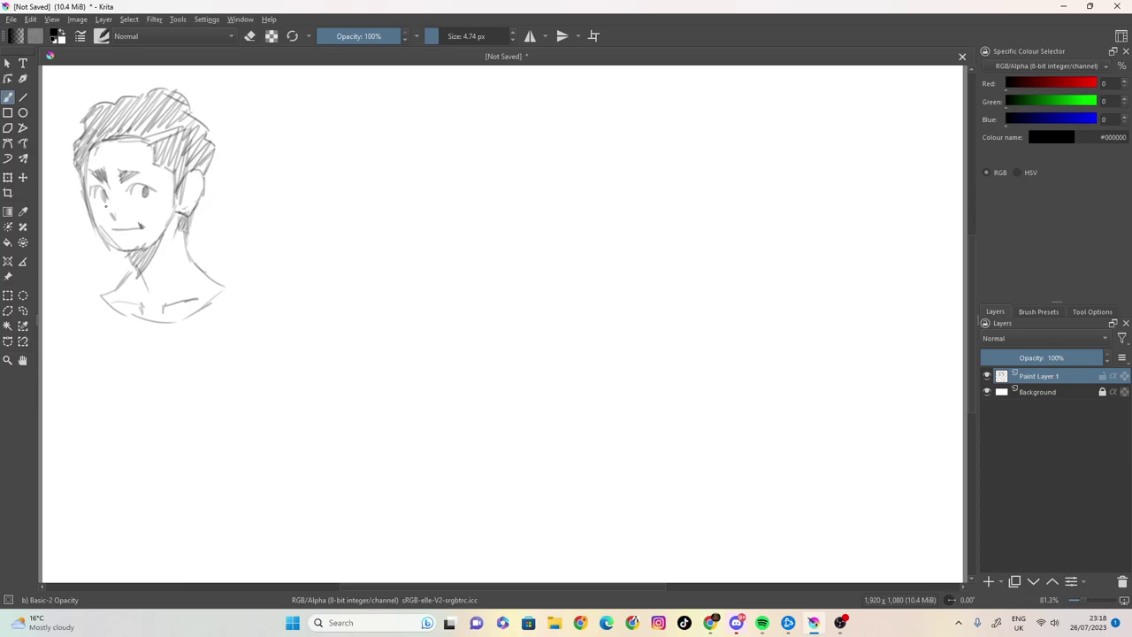
{"action": "mouse_move", "coordinate": [87, 191]}
{"action": "left_mouse_down"}
{"action": "mouse_move", "coordinate": [105, 244]}
{"action": "mouse_move", "coordinate": [148, 245]}
{"action": "left_mouse_up"}
{"action": "mouse_move", "coordinate": [175, 190]}
{"action": "left_mouse_down"}
{"action": "mouse_move", "coordinate": [146, 247]}
{"action": "mouse_move", "coordinate": [110, 245]}
{"action": "left_mouse_up"}
{"action": "key", "text": "ctrl+z"}
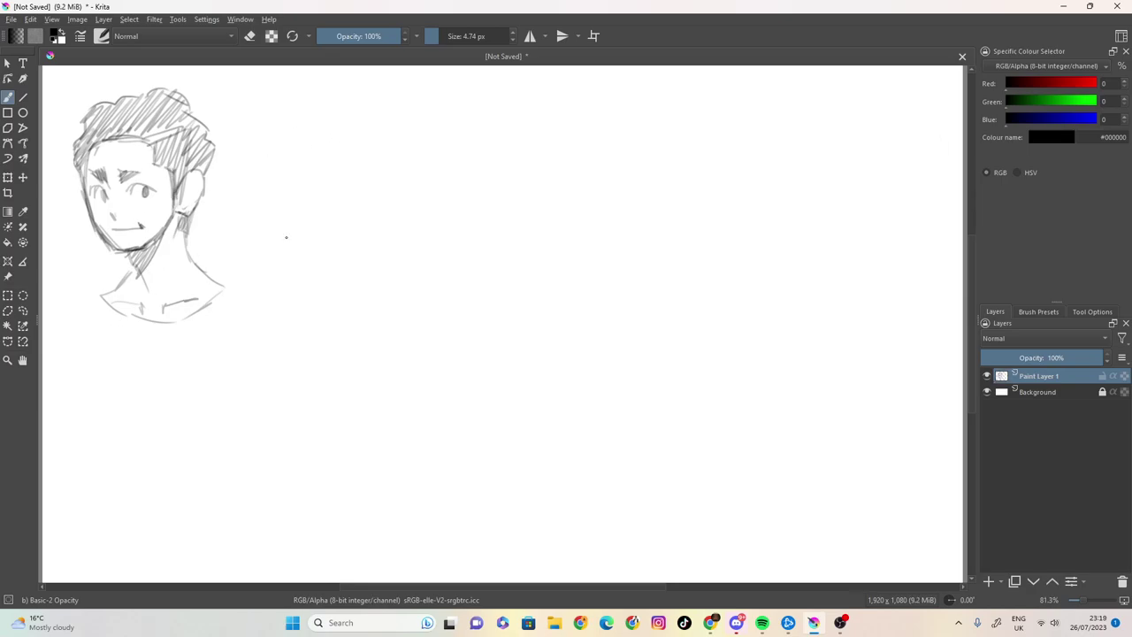
Draw a top edge and seven evenly spaced vertical guide lines beside the first head.
{"action": "mouse_move", "coordinate": [386, 83]}
{"action": "left_mouse_down"}
{"action": "mouse_move", "coordinate": [269, 86]}
{"action": "mouse_move", "coordinate": [255, 337]}
{"action": "left_mouse_up"}
{"action": "left_click_drag", "start_coordinate": [315, 87], "coordinate": [306, 346]}
{"action": "left_click_drag", "start_coordinate": [365, 88], "coordinate": [359, 339]}
{"action": "mouse_move", "coordinate": [371, 89]}
{"action": "left_mouse_down"}
{"action": "mouse_move", "coordinate": [436, 90]}
{"action": "mouse_move", "coordinate": [418, 180]}
{"action": "mouse_move", "coordinate": [415, 343]}
{"action": "mouse_move", "coordinate": [392, 136]}
{"action": "mouse_move", "coordinate": [391, 208]}
{"action": "left_mouse_up"}
{"action": "left_click_drag", "start_coordinate": [389, 251], "coordinate": [388, 336]}
{"action": "left_click_drag", "start_coordinate": [389, 284], "coordinate": [389, 336]}
{"action": "mouse_move", "coordinate": [340, 92]}
{"action": "left_mouse_down"}
{"action": "mouse_move", "coordinate": [341, 145]}
{"action": "mouse_move", "coordinate": [341, 93]}
{"action": "mouse_move", "coordinate": [341, 242]}
{"action": "left_mouse_up"}
{"action": "left_click_drag", "start_coordinate": [342, 193], "coordinate": [338, 347]}
{"action": "left_click_drag", "start_coordinate": [339, 239], "coordinate": [338, 334]}
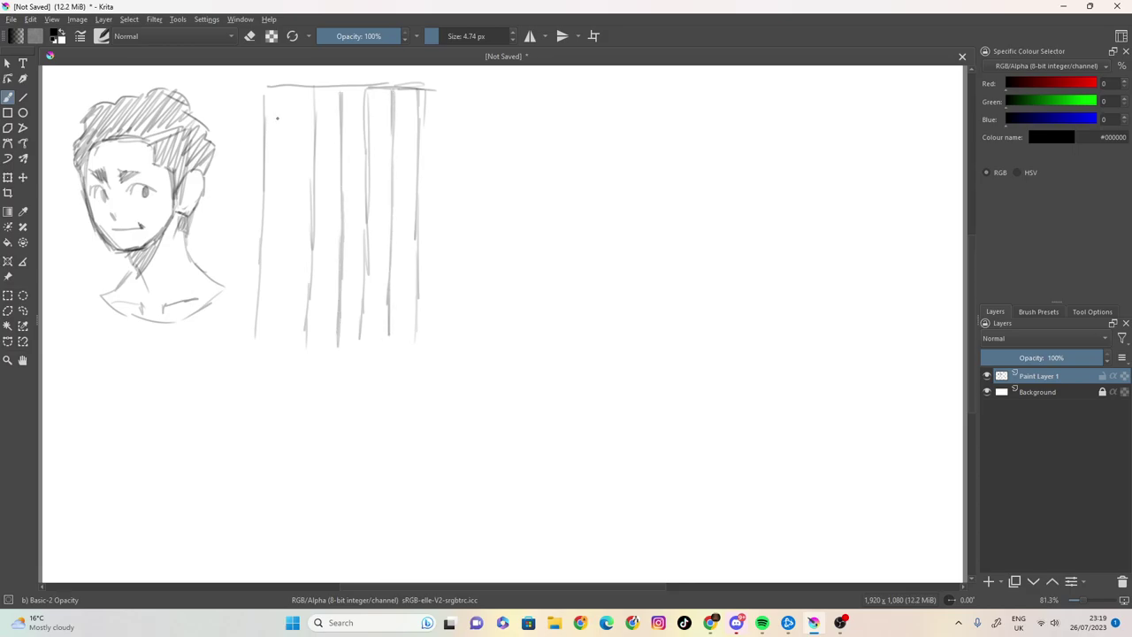
{"action": "left_click_drag", "start_coordinate": [291, 88], "coordinate": [281, 363]}
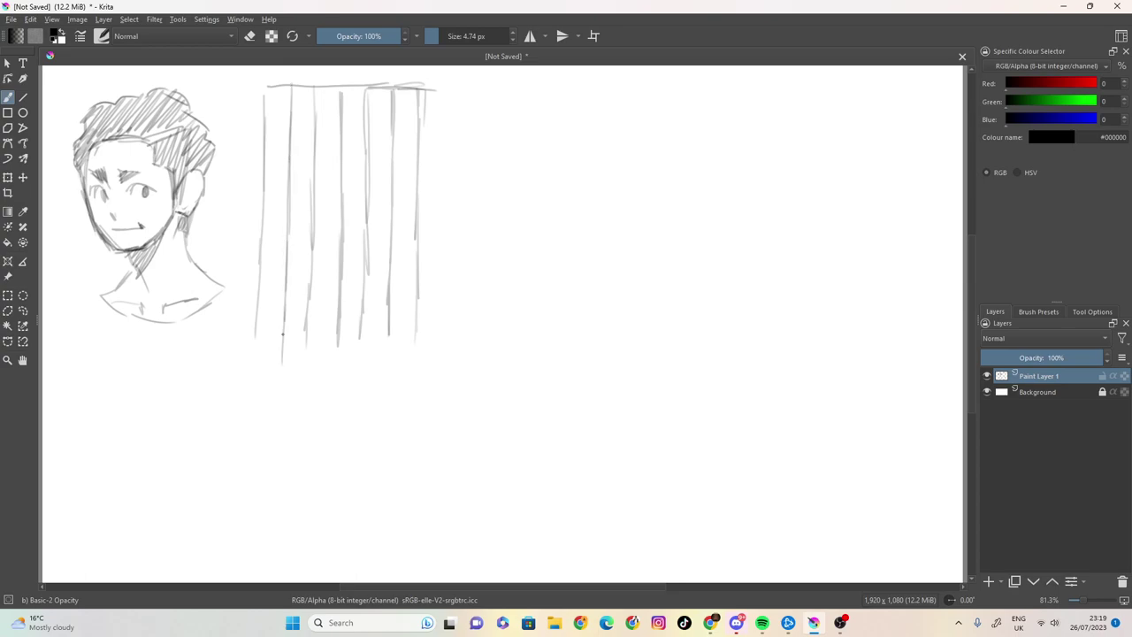
Add seven horizontal guide lines across the vertical ones to form a proportion grid.
{"action": "left_click_drag", "start_coordinate": [422, 118], "coordinate": [261, 118]}
{"action": "left_click_drag", "start_coordinate": [262, 116], "coordinate": [344, 119]}
{"action": "left_click_drag", "start_coordinate": [422, 171], "coordinate": [261, 174]}
{"action": "left_click_drag", "start_coordinate": [269, 176], "coordinate": [334, 175]}
{"action": "left_click_drag", "start_coordinate": [414, 226], "coordinate": [256, 227]}
{"action": "left_click_drag", "start_coordinate": [260, 230], "coordinate": [283, 229]}
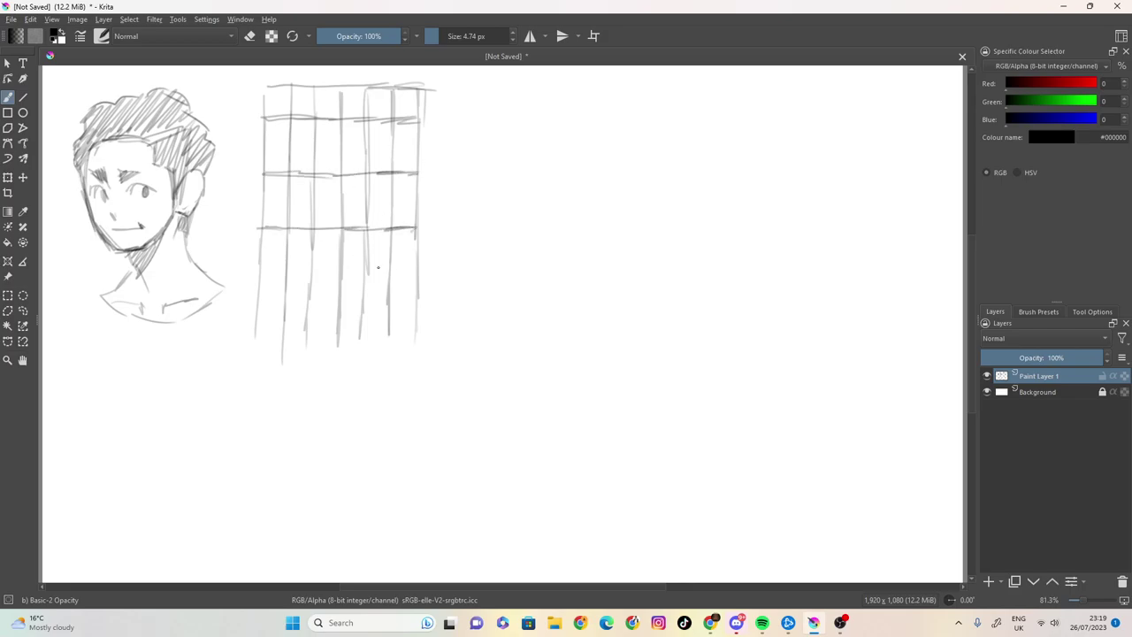
{"action": "left_click_drag", "start_coordinate": [411, 280], "coordinate": [254, 282]}
{"action": "left_click_drag", "start_coordinate": [258, 284], "coordinate": [375, 283]}
{"action": "left_click_drag", "start_coordinate": [266, 140], "coordinate": [429, 144]}
{"action": "left_click_drag", "start_coordinate": [417, 199], "coordinate": [265, 202]}
{"action": "left_click_drag", "start_coordinate": [259, 252], "coordinate": [425, 253]}
{"action": "mouse_move", "coordinate": [368, 95]}
{"action": "left_mouse_down"}
{"action": "mouse_move", "coordinate": [311, 88]}
{"action": "mouse_move", "coordinate": [276, 153]}
{"action": "mouse_move", "coordinate": [281, 181]}
{"action": "mouse_move", "coordinate": [287, 118]}
{"action": "mouse_move", "coordinate": [347, 86]}
{"action": "mouse_move", "coordinate": [398, 97]}
{"action": "mouse_move", "coordinate": [407, 159]}
{"action": "mouse_move", "coordinate": [402, 117]}
{"action": "left_mouse_up"}
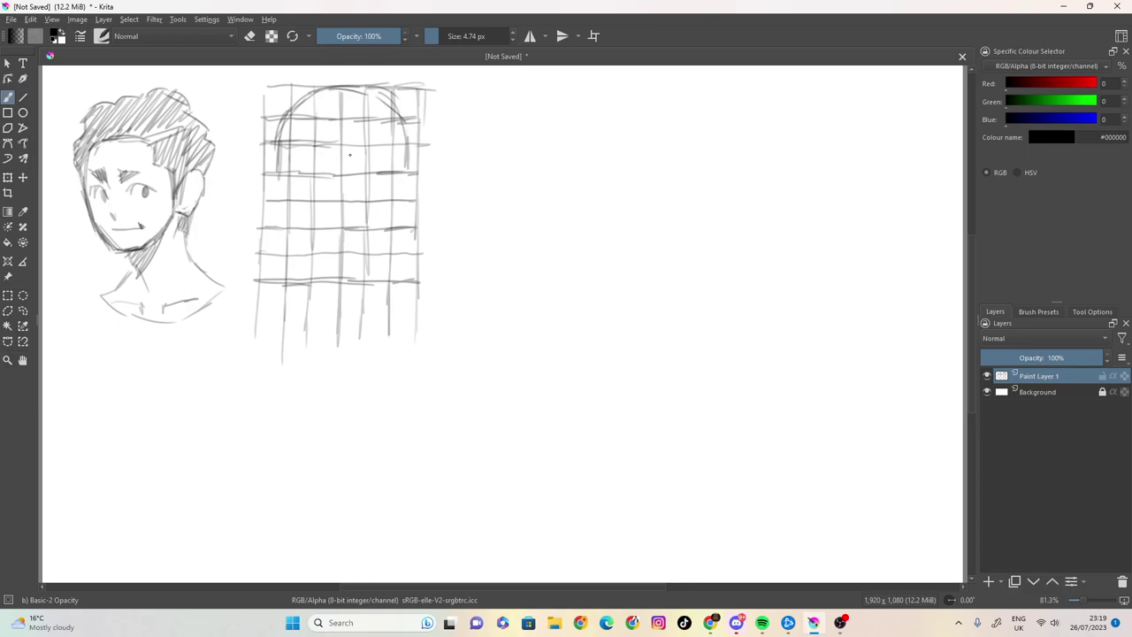
{"action": "key", "text": "ctrl+z"}
{"action": "key", "text": "ctrl+z"}
{"action": "key", "text": "ctrl+z"}
{"action": "key", "text": "ctrl+z"}
{"action": "key", "text": "ctrl+z"}
{"action": "key", "text": "ctrl+z"}
{"action": "key", "text": "ctrl+z"}
{"action": "key", "text": "ctrl+z"}
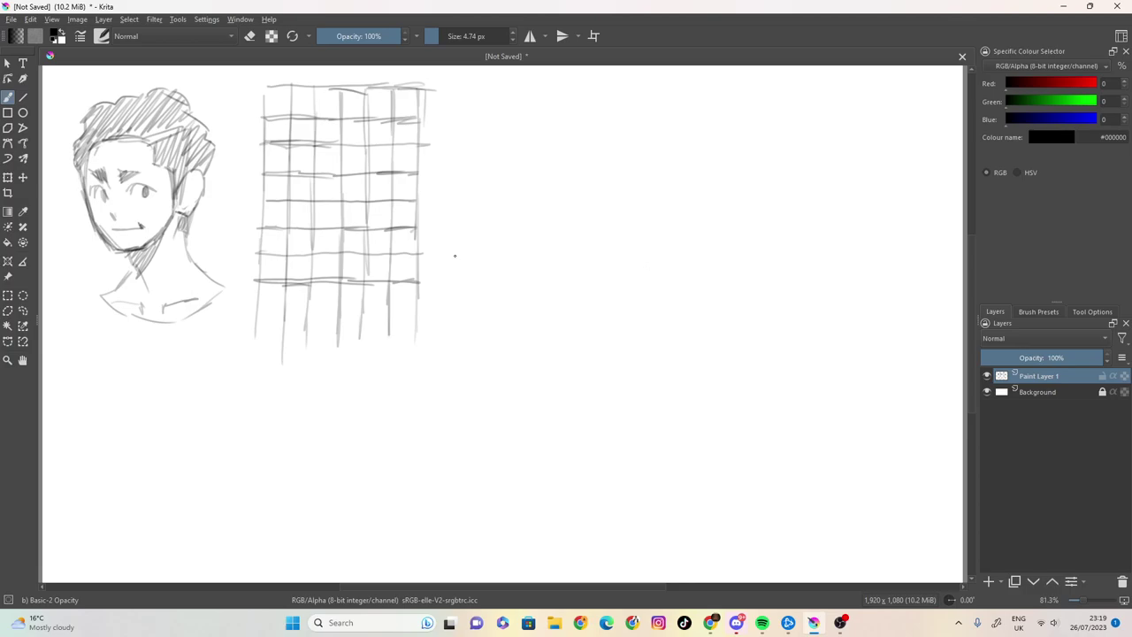
Add a new paint layer above Paint Layer 1 and make Paint Layer 1 active again.
{"action": "left_click", "coordinate": [1011, 600]}
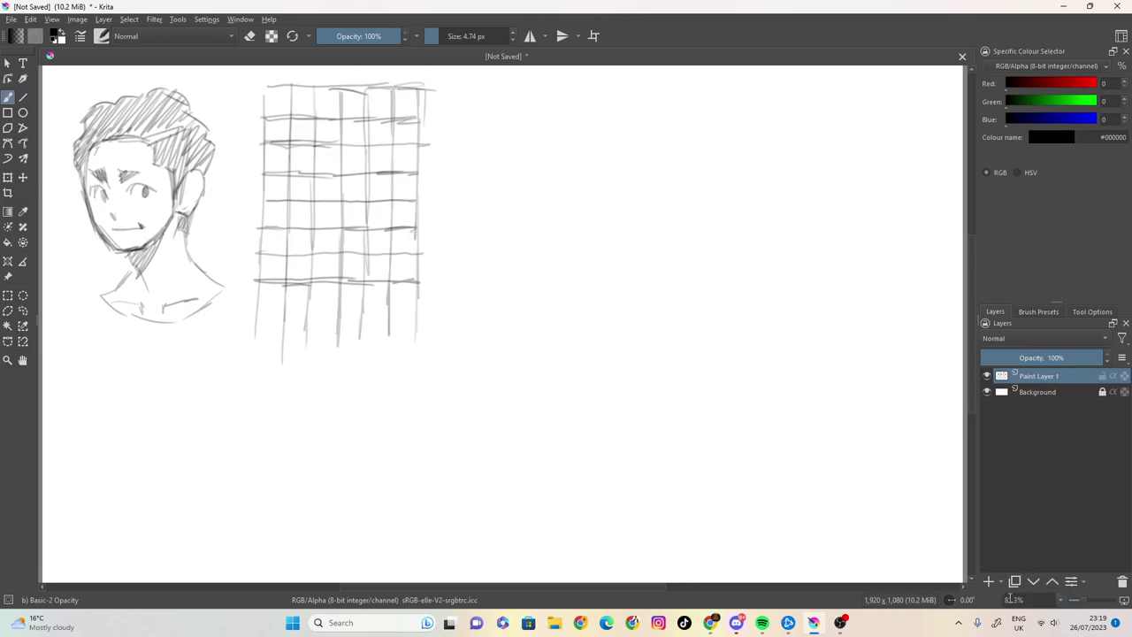
{"action": "left_click", "coordinate": [989, 583]}
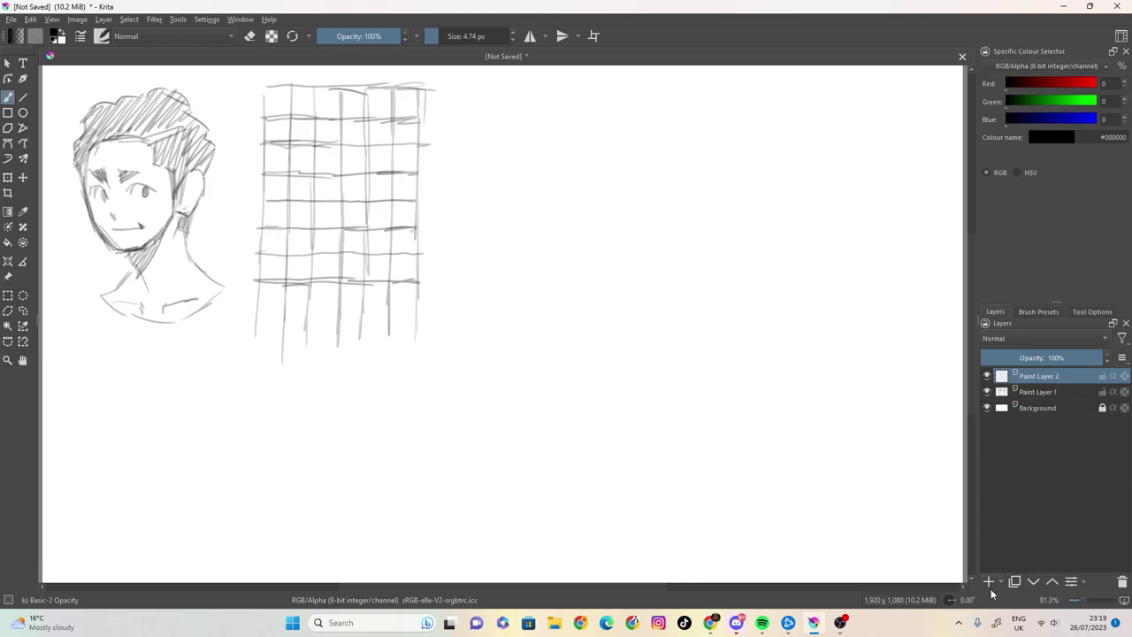
{"action": "left_click", "coordinate": [1050, 390]}
{"action": "left_click", "coordinate": [1048, 375]}
{"action": "left_click", "coordinate": [1063, 394]}
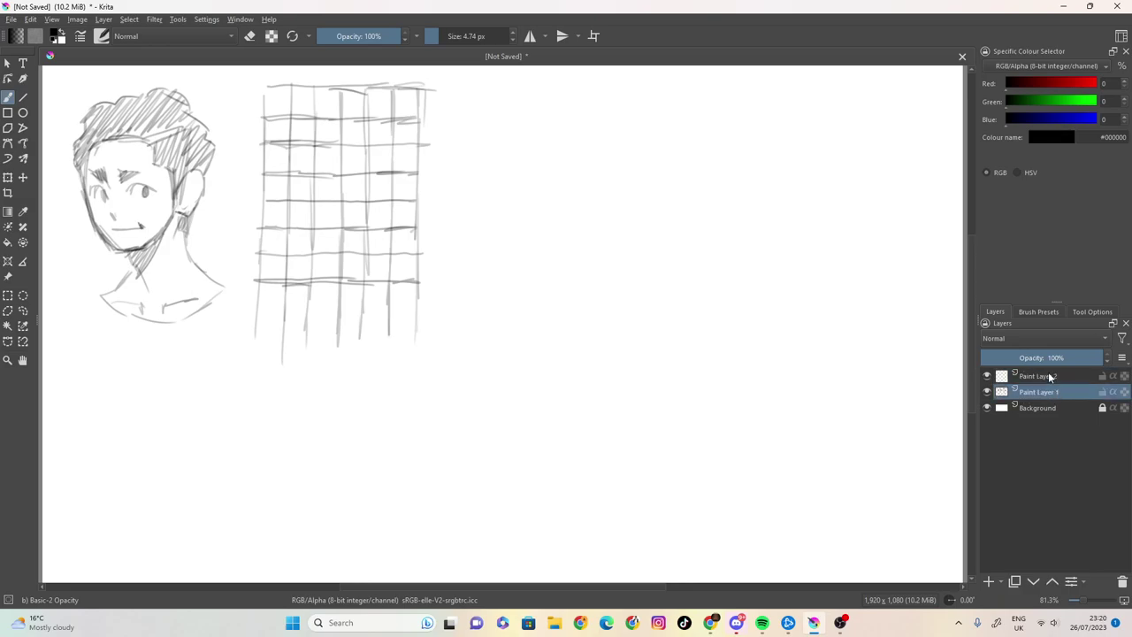
{"action": "mouse_move", "coordinate": [1048, 375]}
Draw a front-view head outline with both ears inside the grid.
{"action": "mouse_move", "coordinate": [278, 148]}
{"action": "left_mouse_down"}
{"action": "mouse_move", "coordinate": [278, 170]}
{"action": "mouse_move", "coordinate": [281, 110]}
{"action": "mouse_move", "coordinate": [315, 90]}
{"action": "mouse_move", "coordinate": [375, 91]}
{"action": "mouse_move", "coordinate": [403, 133]}
{"action": "mouse_move", "coordinate": [406, 167]}
{"action": "left_mouse_up"}
{"action": "mouse_move", "coordinate": [275, 179]}
{"action": "left_mouse_down"}
{"action": "mouse_move", "coordinate": [271, 225]}
{"action": "mouse_move", "coordinate": [268, 216]}
{"action": "mouse_move", "coordinate": [291, 222]}
{"action": "left_mouse_up"}
{"action": "mouse_move", "coordinate": [407, 147]}
{"action": "left_mouse_down"}
{"action": "mouse_move", "coordinate": [411, 217]}
{"action": "mouse_move", "coordinate": [380, 271]}
{"action": "mouse_move", "coordinate": [302, 281]}
{"action": "left_mouse_up"}
{"action": "mouse_move", "coordinate": [290, 237]}
{"action": "left_mouse_down"}
{"action": "mouse_move", "coordinate": [297, 264]}
{"action": "mouse_move", "coordinate": [331, 281]}
{"action": "mouse_move", "coordinate": [292, 255]}
{"action": "left_mouse_up"}
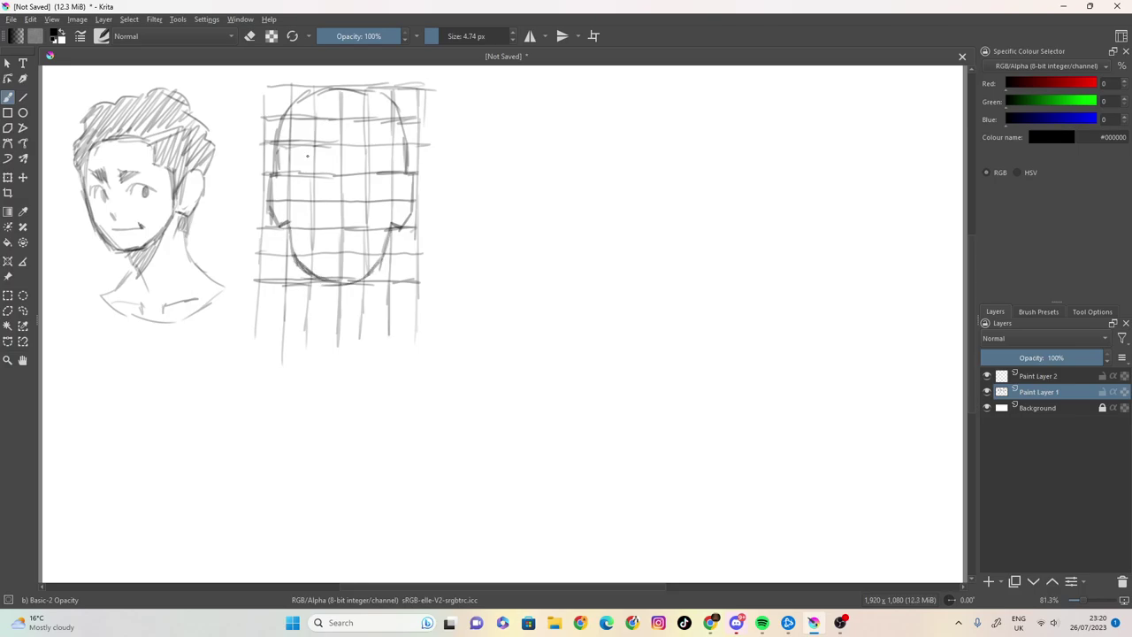
Draw the eyebrows and eyes on the front-view face, cleaning up and redrawing the eyes with eraser and brush.
{"action": "mouse_move", "coordinate": [301, 167]}
{"action": "left_mouse_down"}
{"action": "mouse_move", "coordinate": [327, 175]}
{"action": "mouse_move", "coordinate": [307, 172]}
{"action": "mouse_move", "coordinate": [327, 166]}
{"action": "mouse_move", "coordinate": [327, 181]}
{"action": "mouse_move", "coordinate": [378, 171]}
{"action": "mouse_move", "coordinate": [307, 183]}
{"action": "mouse_move", "coordinate": [331, 165]}
{"action": "mouse_move", "coordinate": [328, 183]}
{"action": "mouse_move", "coordinate": [293, 195]}
{"action": "mouse_move", "coordinate": [325, 189]}
{"action": "mouse_move", "coordinate": [320, 180]}
{"action": "mouse_move", "coordinate": [326, 188]}
{"action": "mouse_move", "coordinate": [304, 189]}
{"action": "mouse_move", "coordinate": [327, 189]}
{"action": "mouse_move", "coordinate": [307, 196]}
{"action": "mouse_move", "coordinate": [376, 193]}
{"action": "left_mouse_up"}
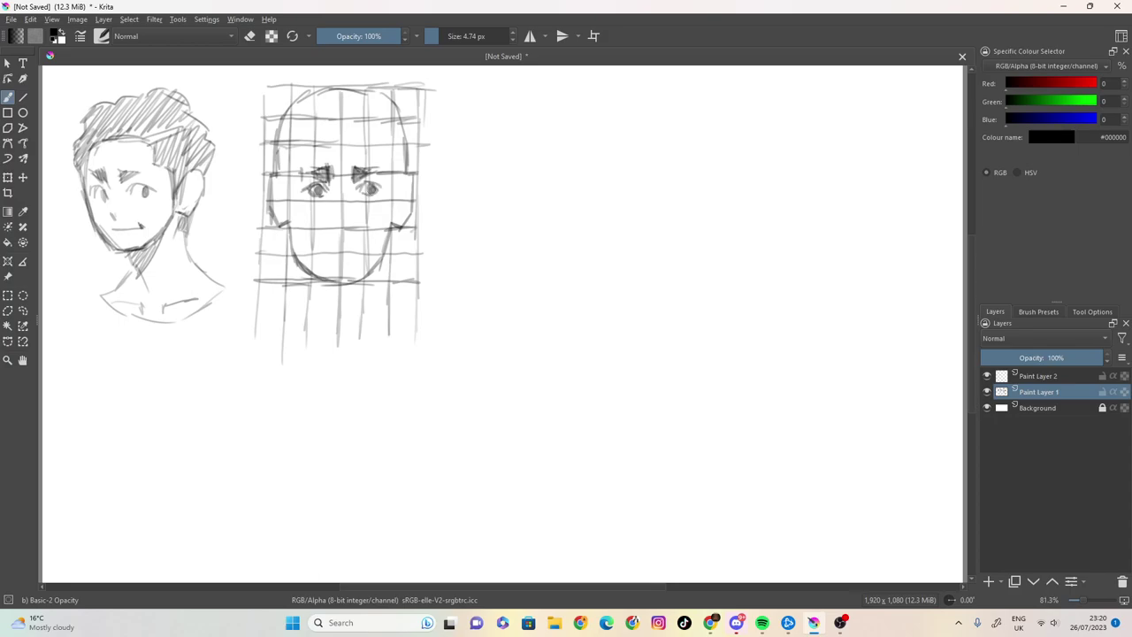
{"action": "left_click", "coordinate": [249, 35]}
{"action": "left_click_drag", "start_coordinate": [317, 193], "coordinate": [368, 196]}
{"action": "left_click", "coordinate": [250, 37]}
{"action": "left_click_drag", "start_coordinate": [318, 187], "coordinate": [386, 189]}
Draw the sideburns, the hairline and the wavy outer hair outline on the front-view head.
{"action": "mouse_move", "coordinate": [279, 174]}
{"action": "left_mouse_down"}
{"action": "mouse_move", "coordinate": [281, 196]}
{"action": "mouse_move", "coordinate": [299, 163]}
{"action": "left_mouse_up"}
{"action": "mouse_move", "coordinate": [395, 170]}
{"action": "left_mouse_down"}
{"action": "mouse_move", "coordinate": [401, 196]}
{"action": "mouse_move", "coordinate": [398, 186]}
{"action": "left_mouse_up"}
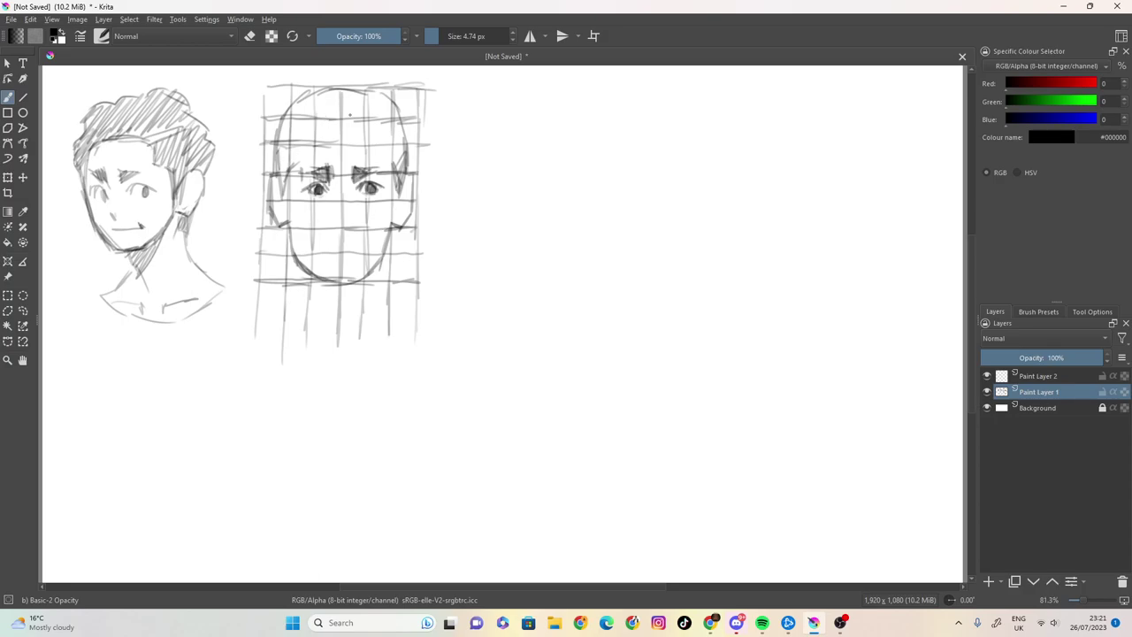
{"action": "mouse_move", "coordinate": [295, 152]}
{"action": "left_mouse_down"}
{"action": "mouse_move", "coordinate": [297, 121]}
{"action": "mouse_move", "coordinate": [315, 112]}
{"action": "mouse_move", "coordinate": [375, 114]}
{"action": "mouse_move", "coordinate": [398, 168]}
{"action": "left_mouse_up"}
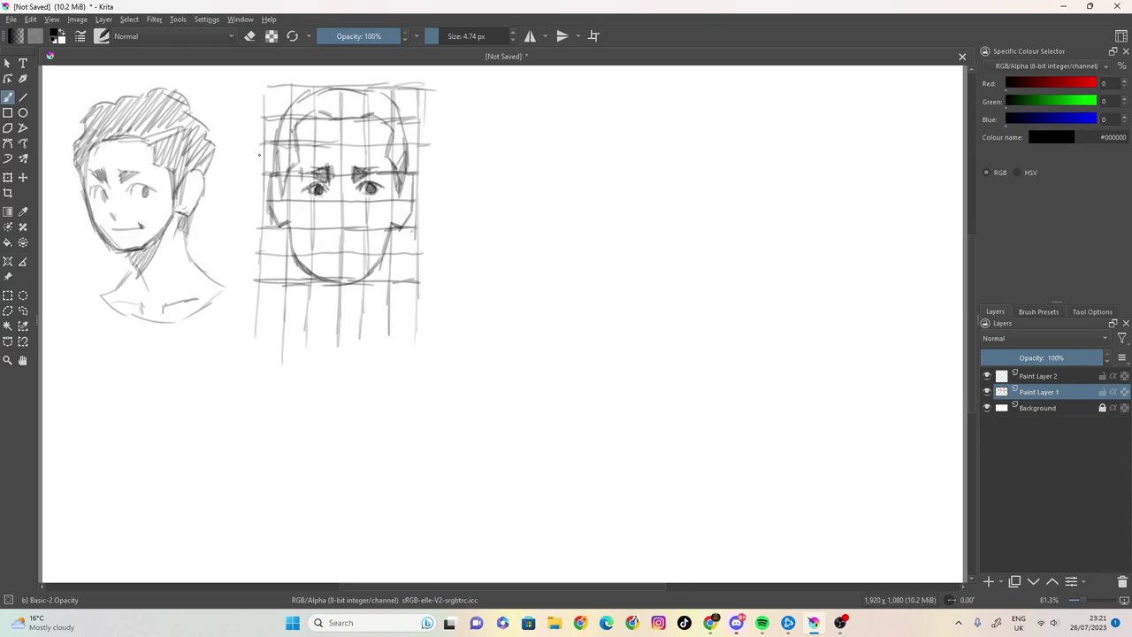
{"action": "mouse_move", "coordinate": [267, 152]}
{"action": "left_mouse_down"}
{"action": "mouse_move", "coordinate": [260, 128]}
{"action": "mouse_move", "coordinate": [284, 80]}
{"action": "mouse_move", "coordinate": [382, 68]}
{"action": "mouse_move", "coordinate": [407, 87]}
{"action": "mouse_move", "coordinate": [425, 137]}
{"action": "mouse_move", "coordinate": [429, 166]}
{"action": "mouse_move", "coordinate": [413, 178]}
{"action": "left_mouse_up"}
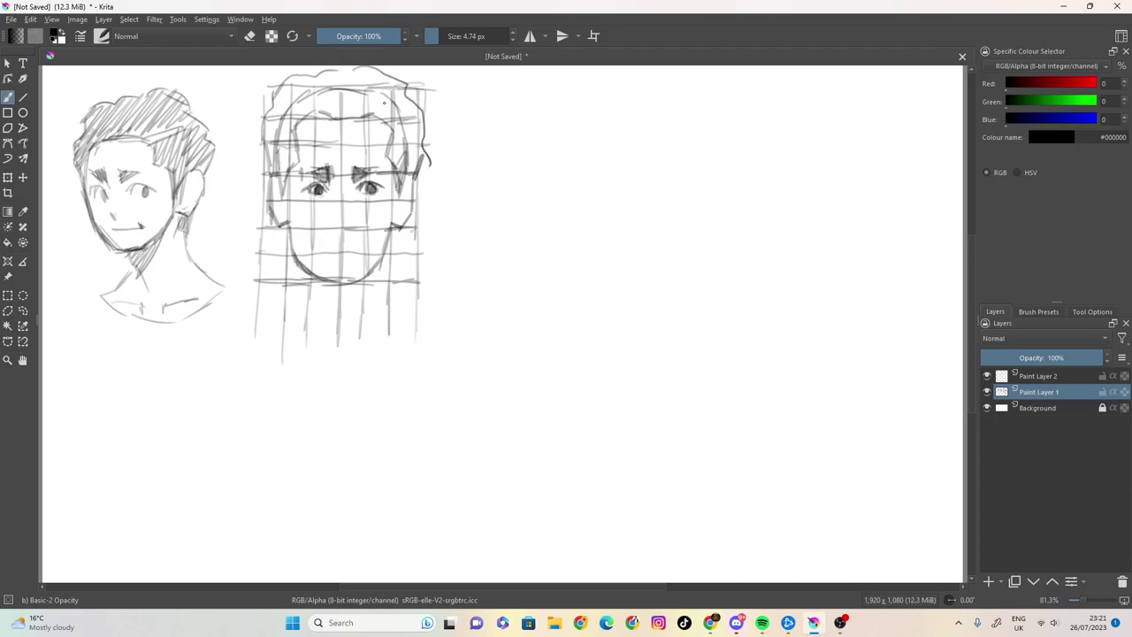
Fill the front-view hair and sideburns with diagonal hatching strokes.
{"action": "mouse_move", "coordinate": [381, 113]}
{"action": "left_mouse_down"}
{"action": "mouse_move", "coordinate": [403, 103]}
{"action": "mouse_move", "coordinate": [390, 88]}
{"action": "left_mouse_up"}
{"action": "left_click_drag", "start_coordinate": [352, 126], "coordinate": [375, 79]}
{"action": "mouse_move", "coordinate": [334, 121]}
{"action": "left_mouse_down"}
{"action": "mouse_move", "coordinate": [366, 76]}
{"action": "mouse_move", "coordinate": [358, 73]}
{"action": "left_mouse_up"}
{"action": "left_click_drag", "start_coordinate": [315, 115], "coordinate": [343, 67]}
{"action": "mouse_move", "coordinate": [295, 113]}
{"action": "left_mouse_down"}
{"action": "mouse_move", "coordinate": [338, 69]}
{"action": "mouse_move", "coordinate": [329, 72]}
{"action": "left_mouse_up"}
{"action": "left_click_drag", "start_coordinate": [276, 115], "coordinate": [302, 78]}
{"action": "left_click_drag", "start_coordinate": [276, 95], "coordinate": [293, 78]}
{"action": "left_click_drag", "start_coordinate": [264, 135], "coordinate": [281, 97]}
{"action": "mouse_move", "coordinate": [266, 139]}
{"action": "left_mouse_down"}
{"action": "mouse_move", "coordinate": [299, 106]}
{"action": "mouse_move", "coordinate": [295, 115]}
{"action": "left_mouse_up"}
{"action": "mouse_move", "coordinate": [267, 155]}
{"action": "left_mouse_down"}
{"action": "mouse_move", "coordinate": [295, 124]}
{"action": "mouse_move", "coordinate": [293, 134]}
{"action": "left_mouse_up"}
{"action": "mouse_move", "coordinate": [271, 175]}
{"action": "left_mouse_down"}
{"action": "mouse_move", "coordinate": [296, 143]}
{"action": "mouse_move", "coordinate": [297, 154]}
{"action": "left_mouse_up"}
{"action": "mouse_move", "coordinate": [278, 184]}
{"action": "left_mouse_down"}
{"action": "mouse_move", "coordinate": [296, 161]}
{"action": "mouse_move", "coordinate": [286, 177]}
{"action": "left_mouse_up"}
{"action": "left_click_drag", "start_coordinate": [389, 132], "coordinate": [409, 108]}
{"action": "mouse_move", "coordinate": [387, 145]}
{"action": "left_mouse_down"}
{"action": "mouse_move", "coordinate": [412, 115]}
{"action": "mouse_move", "coordinate": [416, 124]}
{"action": "left_mouse_up"}
{"action": "mouse_move", "coordinate": [392, 166]}
{"action": "left_mouse_down"}
{"action": "mouse_move", "coordinate": [417, 132]}
{"action": "mouse_move", "coordinate": [421, 142]}
{"action": "left_mouse_up"}
{"action": "left_click_drag", "start_coordinate": [403, 173], "coordinate": [425, 154]}
{"action": "left_click_drag", "start_coordinate": [413, 139], "coordinate": [425, 122]}
{"action": "left_click_drag", "start_coordinate": [412, 128], "coordinate": [421, 110]}
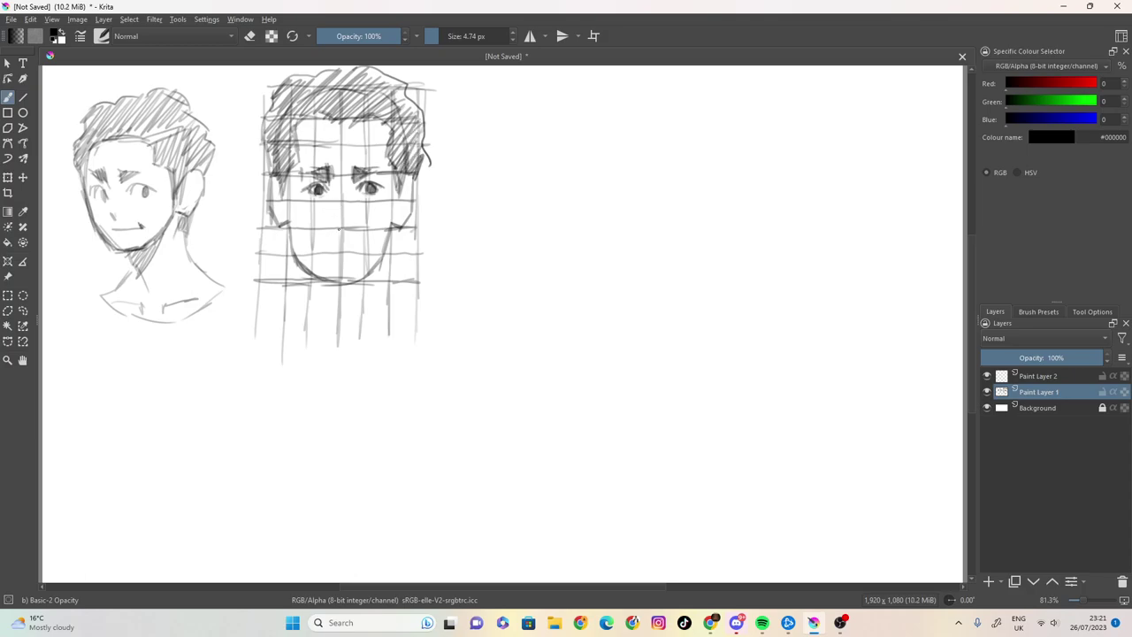
Define the sides of the front-view face between the sideburns and the jaw.
{"action": "mouse_move", "coordinate": [334, 167]}
{"action": "left_mouse_down"}
{"action": "mouse_move", "coordinate": [300, 221]}
{"action": "mouse_move", "coordinate": [284, 190]}
{"action": "mouse_move", "coordinate": [289, 226]}
{"action": "left_mouse_up"}
{"action": "left_click_drag", "start_coordinate": [285, 203], "coordinate": [291, 226]}
{"action": "left_click_drag", "start_coordinate": [402, 193], "coordinate": [386, 239]}
{"action": "left_click_drag", "start_coordinate": [393, 207], "coordinate": [386, 241]}
Draw the nose and a mouth line on the front-view face.
{"action": "mouse_move", "coordinate": [342, 207]}
{"action": "left_mouse_down"}
{"action": "mouse_move", "coordinate": [340, 221]}
{"action": "mouse_move", "coordinate": [345, 210]}
{"action": "left_mouse_up"}
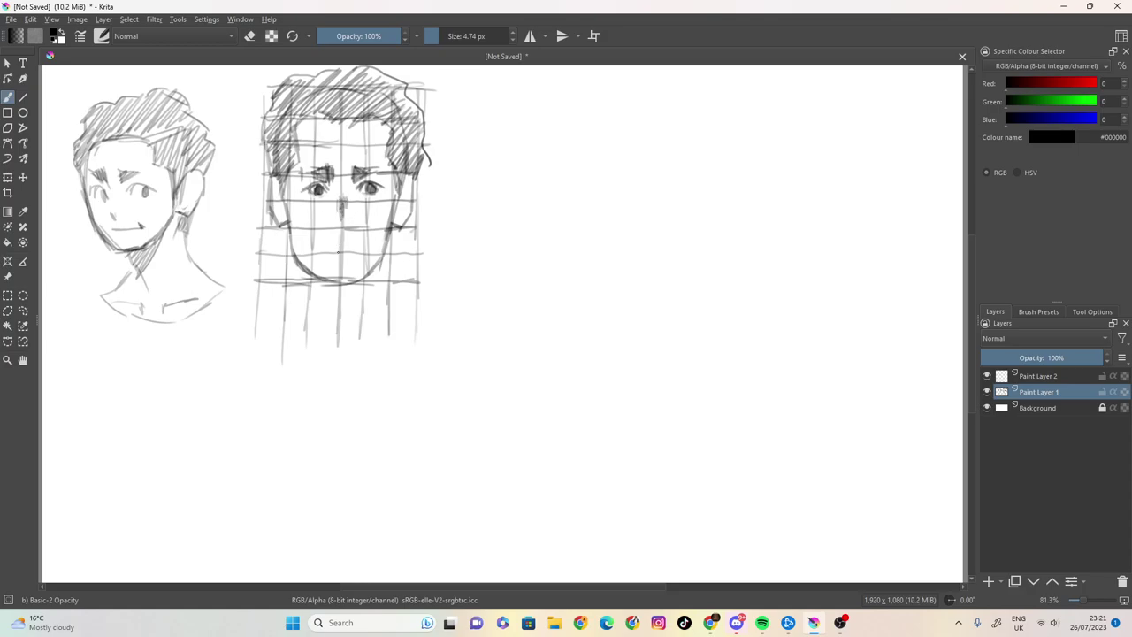
{"action": "left_click_drag", "start_coordinate": [324, 251], "coordinate": [355, 251]}
{"action": "mouse_move", "coordinate": [357, 204]}
{"action": "left_mouse_down"}
{"action": "mouse_move", "coordinate": [356, 260]}
{"action": "mouse_move", "coordinate": [347, 244]}
{"action": "mouse_move", "coordinate": [364, 241]}
{"action": "mouse_move", "coordinate": [319, 246]}
{"action": "mouse_move", "coordinate": [365, 242]}
{"action": "left_mouse_up"}
{"action": "key", "text": "ctrl+z"}
Erase the marks around the mouth and the jaw's side lines with a 29.14 px eraser.
{"action": "left_click", "coordinate": [250, 37]}
{"action": "left_click", "coordinate": [447, 37]}
{"action": "mouse_move", "coordinate": [325, 242]}
{"action": "left_mouse_down"}
{"action": "mouse_move", "coordinate": [325, 257]}
{"action": "mouse_move", "coordinate": [352, 257]}
{"action": "left_mouse_up"}
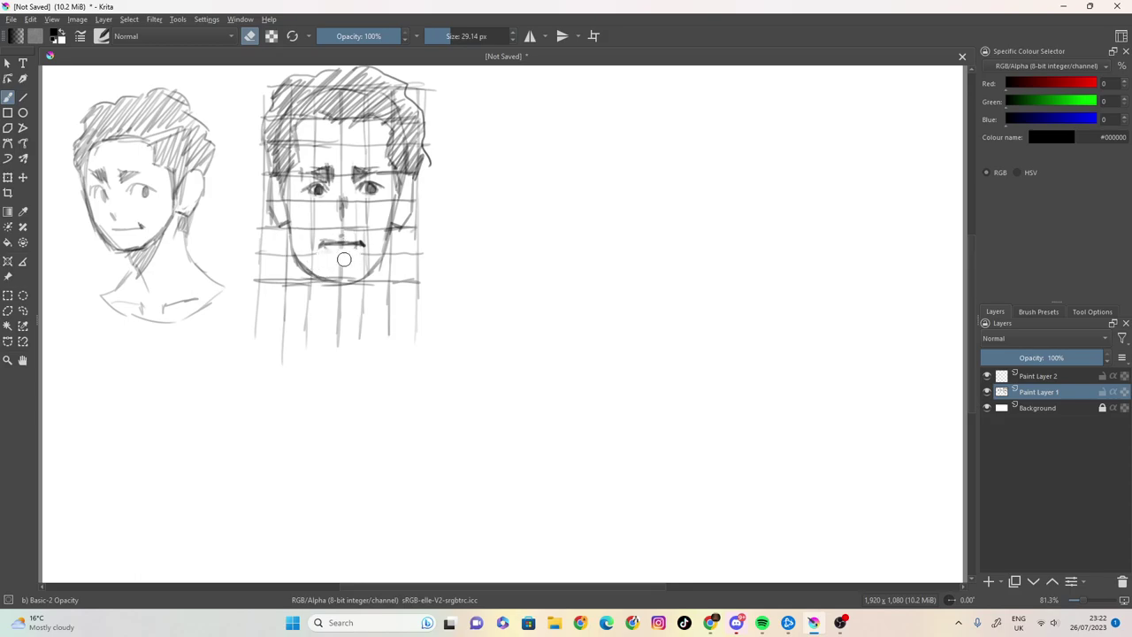
{"action": "left_click_drag", "start_coordinate": [377, 263], "coordinate": [382, 252]}
{"action": "mouse_move", "coordinate": [288, 252]}
{"action": "left_mouse_down"}
{"action": "mouse_move", "coordinate": [301, 264]}
{"action": "mouse_move", "coordinate": [296, 247]}
{"action": "left_mouse_up"}
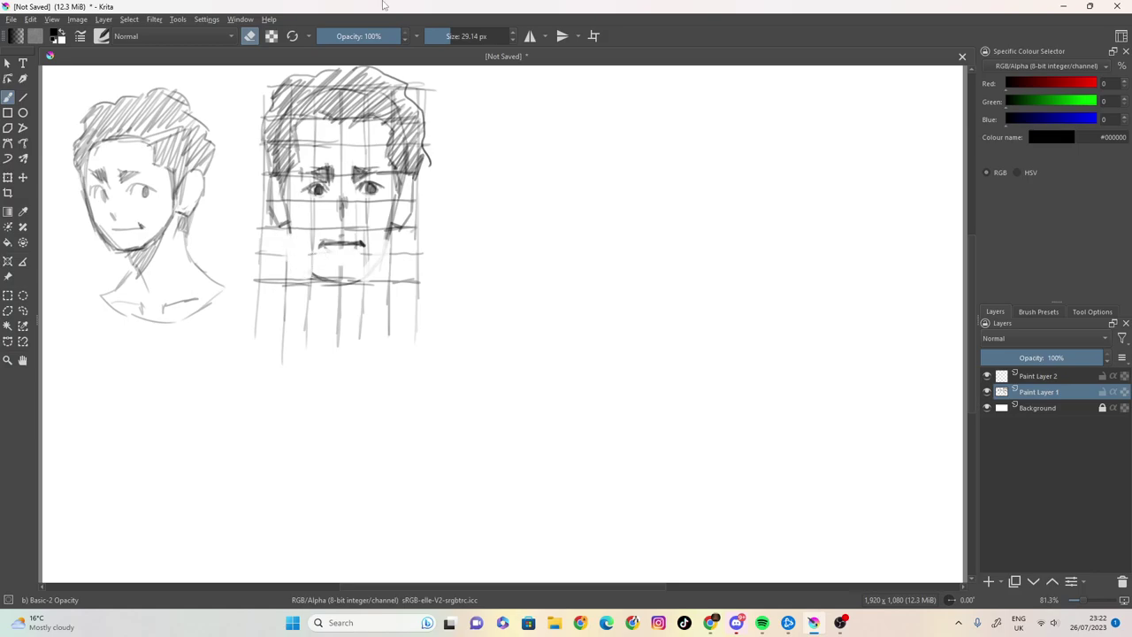
Redraw both sides of the front-view jaw with a 4.17 px brush.
{"action": "left_click", "coordinate": [436, 38]}
{"action": "left_click_drag", "start_coordinate": [436, 39], "coordinate": [438, 39]}
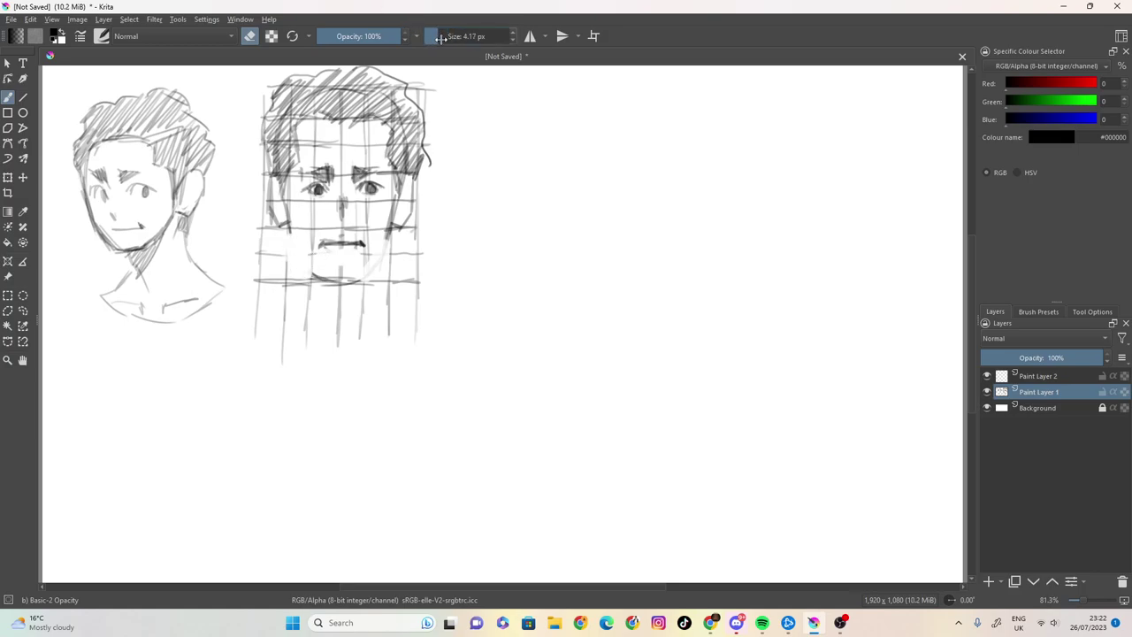
{"action": "left_click", "coordinate": [249, 36]}
{"action": "left_click_drag", "start_coordinate": [295, 223], "coordinate": [289, 242]}
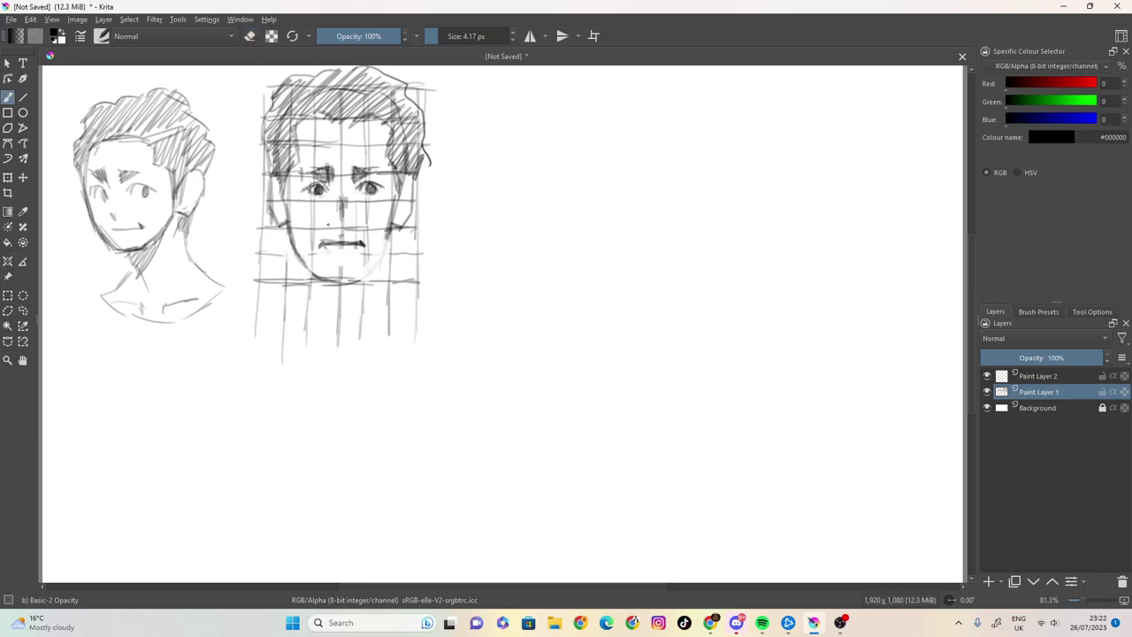
{"action": "mouse_move", "coordinate": [391, 225]}
{"action": "left_mouse_down"}
{"action": "mouse_move", "coordinate": [362, 274]}
{"action": "mouse_move", "coordinate": [306, 277]}
{"action": "mouse_move", "coordinate": [359, 275]}
{"action": "left_mouse_up"}
{"action": "left_click_drag", "start_coordinate": [373, 264], "coordinate": [356, 279]}
{"action": "left_click_drag", "start_coordinate": [391, 225], "coordinate": [385, 248]}
{"action": "left_click_drag", "start_coordinate": [391, 235], "coordinate": [375, 262]}
Draw both sides of the neck below the front-view head.
{"action": "left_click_drag", "start_coordinate": [285, 225], "coordinate": [292, 263]}
{"action": "left_click_drag", "start_coordinate": [287, 244], "coordinate": [299, 338]}
{"action": "left_click_drag", "start_coordinate": [400, 221], "coordinate": [388, 285]}
{"action": "left_click_drag", "start_coordinate": [394, 229], "coordinate": [384, 304]}
{"action": "left_click_drag", "start_coordinate": [395, 255], "coordinate": [379, 322]}
{"action": "left_click_drag", "start_coordinate": [389, 269], "coordinate": [373, 324]}
{"action": "left_click_drag", "start_coordinate": [398, 228], "coordinate": [377, 309]}
{"action": "left_click_drag", "start_coordinate": [392, 246], "coordinate": [375, 317]}
Draw the shoulder slopes and close the front-view bust with a V-shaped base.
{"action": "mouse_move", "coordinate": [295, 292]}
{"action": "left_mouse_down"}
{"action": "mouse_move", "coordinate": [250, 331]}
{"action": "mouse_move", "coordinate": [313, 365]}
{"action": "mouse_move", "coordinate": [256, 317]}
{"action": "left_mouse_up"}
{"action": "left_click_drag", "start_coordinate": [382, 294], "coordinate": [426, 334]}
{"action": "mouse_move", "coordinate": [415, 334]}
{"action": "left_mouse_down"}
{"action": "mouse_move", "coordinate": [350, 368]}
{"action": "mouse_move", "coordinate": [296, 371]}
{"action": "left_mouse_up"}
{"action": "left_click_drag", "start_coordinate": [253, 330], "coordinate": [315, 368]}
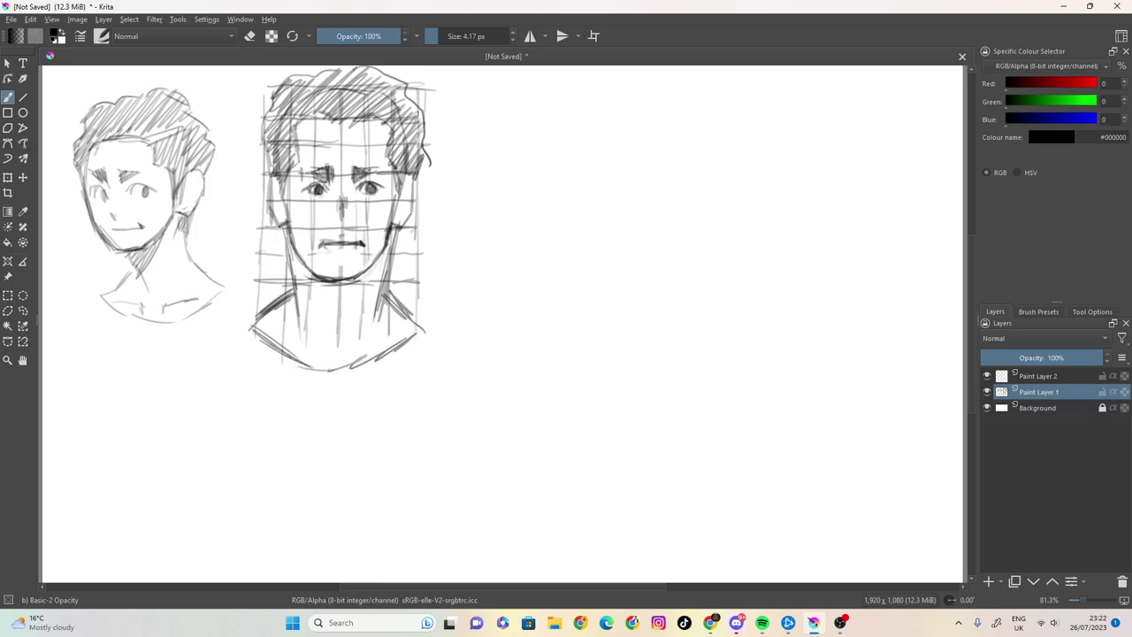
Darken the front-view hair with a second layer of near-vertical hatching.
{"action": "mouse_move", "coordinate": [306, 175]}
{"action": "left_mouse_down"}
{"action": "mouse_move", "coordinate": [330, 172]}
{"action": "mouse_move", "coordinate": [299, 178]}
{"action": "mouse_move", "coordinate": [286, 214]}
{"action": "mouse_move", "coordinate": [267, 169]}
{"action": "mouse_move", "coordinate": [266, 178]}
{"action": "left_mouse_up"}
{"action": "mouse_move", "coordinate": [281, 124]}
{"action": "left_mouse_down"}
{"action": "mouse_move", "coordinate": [263, 175]}
{"action": "mouse_move", "coordinate": [274, 166]}
{"action": "left_mouse_up"}
{"action": "mouse_move", "coordinate": [293, 94]}
{"action": "left_mouse_down"}
{"action": "mouse_move", "coordinate": [280, 159]}
{"action": "mouse_move", "coordinate": [283, 133]}
{"action": "left_mouse_up"}
{"action": "left_click_drag", "start_coordinate": [294, 84], "coordinate": [289, 149]}
{"action": "left_click_drag", "start_coordinate": [299, 76], "coordinate": [293, 122]}
{"action": "left_click_drag", "start_coordinate": [311, 77], "coordinate": [306, 117]}
{"action": "left_click_drag", "start_coordinate": [320, 74], "coordinate": [318, 115]}
{"action": "left_click_drag", "start_coordinate": [332, 73], "coordinate": [329, 124]}
{"action": "left_click_drag", "start_coordinate": [341, 70], "coordinate": [339, 122]}
{"action": "left_click_drag", "start_coordinate": [352, 87], "coordinate": [349, 127]}
{"action": "left_click_drag", "start_coordinate": [364, 71], "coordinate": [359, 124]}
{"action": "left_click_drag", "start_coordinate": [375, 71], "coordinate": [373, 129]}
{"action": "left_click_drag", "start_coordinate": [389, 83], "coordinate": [385, 143]}
{"action": "left_click_drag", "start_coordinate": [399, 89], "coordinate": [396, 167]}
{"action": "left_click_drag", "start_coordinate": [403, 104], "coordinate": [386, 166]}
{"action": "left_click_drag", "start_coordinate": [407, 106], "coordinate": [401, 191]}
{"action": "left_click_drag", "start_coordinate": [414, 117], "coordinate": [411, 179]}
{"action": "mouse_move", "coordinate": [424, 117]}
{"action": "left_mouse_down"}
{"action": "mouse_move", "coordinate": [414, 175]}
{"action": "mouse_move", "coordinate": [421, 155]}
{"action": "left_mouse_up"}
{"action": "left_click_drag", "start_coordinate": [306, 114], "coordinate": [293, 162]}
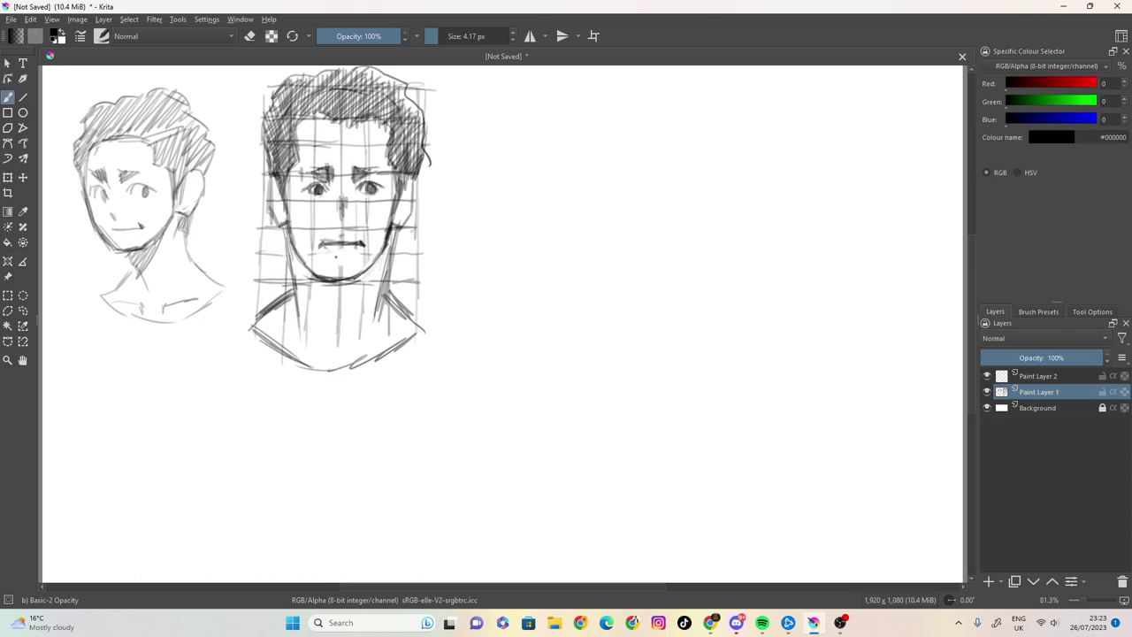
Shade the lower lip of the front-view face and erase above the middle of the mouth line with a 6.74 px eraser.
{"action": "mouse_move", "coordinate": [331, 259]}
{"action": "left_mouse_down"}
{"action": "mouse_move", "coordinate": [345, 262]}
{"action": "mouse_move", "coordinate": [339, 245]}
{"action": "left_mouse_up"}
{"action": "key", "text": "e"}
{"action": "left_click_drag", "start_coordinate": [453, 38], "coordinate": [437, 40]}
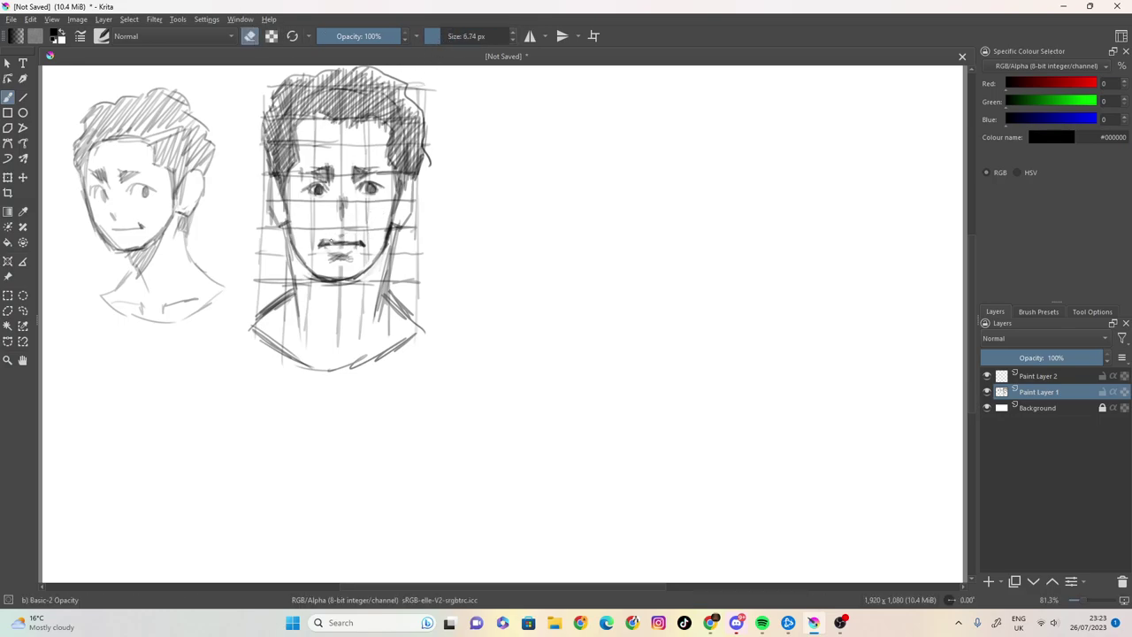
{"action": "mouse_move", "coordinate": [337, 239]}
{"action": "left_mouse_down"}
{"action": "mouse_move", "coordinate": [348, 243]}
{"action": "mouse_move", "coordinate": [340, 234]}
{"action": "left_mouse_up"}
{"action": "key", "text": "e"}
Darken both halves of the front-view mouth line with a 4.74 px brush.
{"action": "left_click", "coordinate": [432, 35]}
{"action": "left_click_drag", "start_coordinate": [320, 242], "coordinate": [366, 245]}
{"action": "left_click_drag", "start_coordinate": [323, 244], "coordinate": [338, 246]}
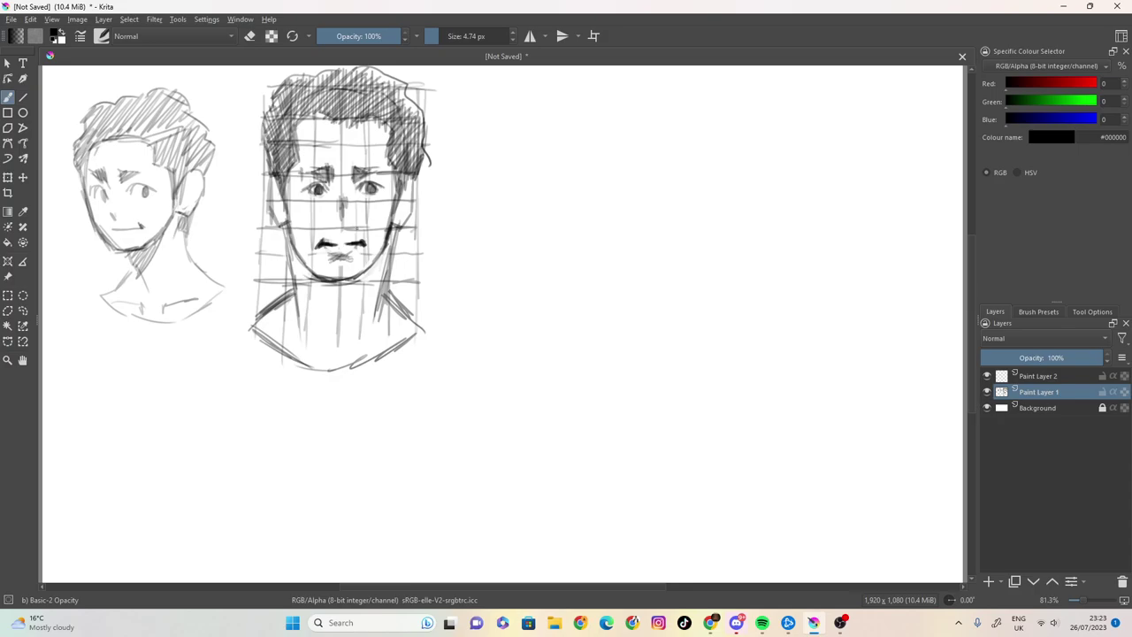
Darken the sideburns and side hair on both sides of the front-view head with dense hatching.
{"action": "left_click_drag", "start_coordinate": [390, 166], "coordinate": [385, 252]}
{"action": "mouse_move", "coordinate": [403, 192]}
{"action": "left_mouse_down"}
{"action": "mouse_move", "coordinate": [394, 222]}
{"action": "mouse_move", "coordinate": [394, 203]}
{"action": "left_mouse_up"}
{"action": "mouse_move", "coordinate": [407, 154]}
{"action": "left_mouse_down"}
{"action": "mouse_move", "coordinate": [396, 180]}
{"action": "mouse_move", "coordinate": [407, 175]}
{"action": "mouse_move", "coordinate": [392, 168]}
{"action": "left_mouse_up"}
{"action": "left_click_drag", "start_coordinate": [417, 129], "coordinate": [386, 155]}
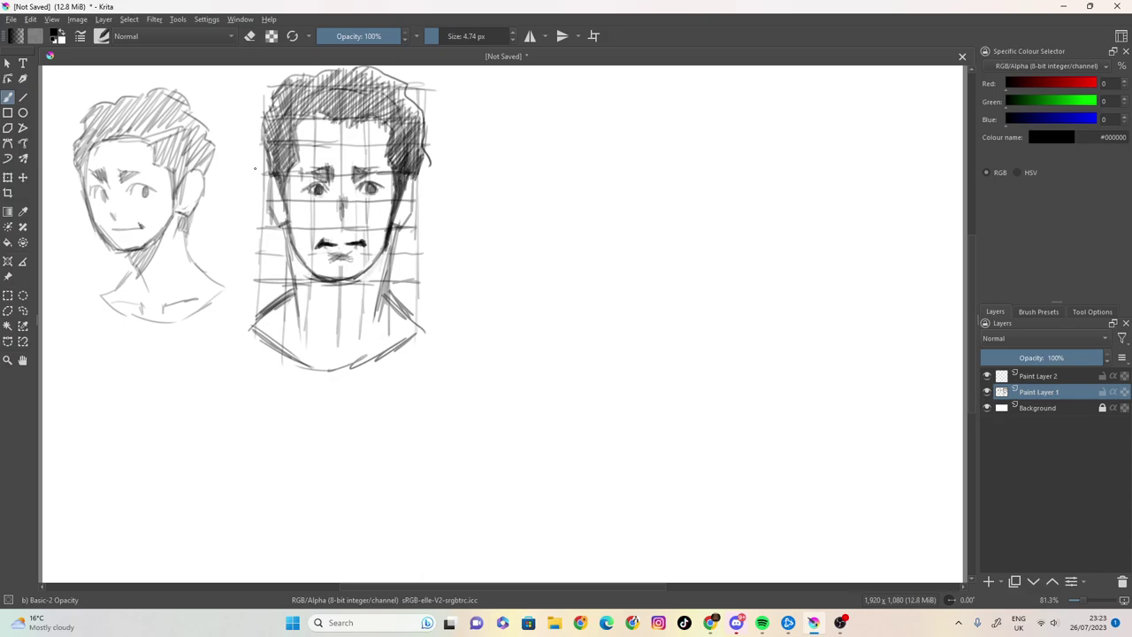
{"action": "left_click_drag", "start_coordinate": [279, 176], "coordinate": [282, 200]}
{"action": "left_click_drag", "start_coordinate": [295, 156], "coordinate": [273, 176]}
{"action": "mouse_move", "coordinate": [293, 132]}
{"action": "left_mouse_down"}
{"action": "mouse_move", "coordinate": [270, 168]}
{"action": "mouse_move", "coordinate": [271, 144]}
{"action": "left_mouse_up"}
{"action": "left_click_drag", "start_coordinate": [290, 109], "coordinate": [263, 141]}
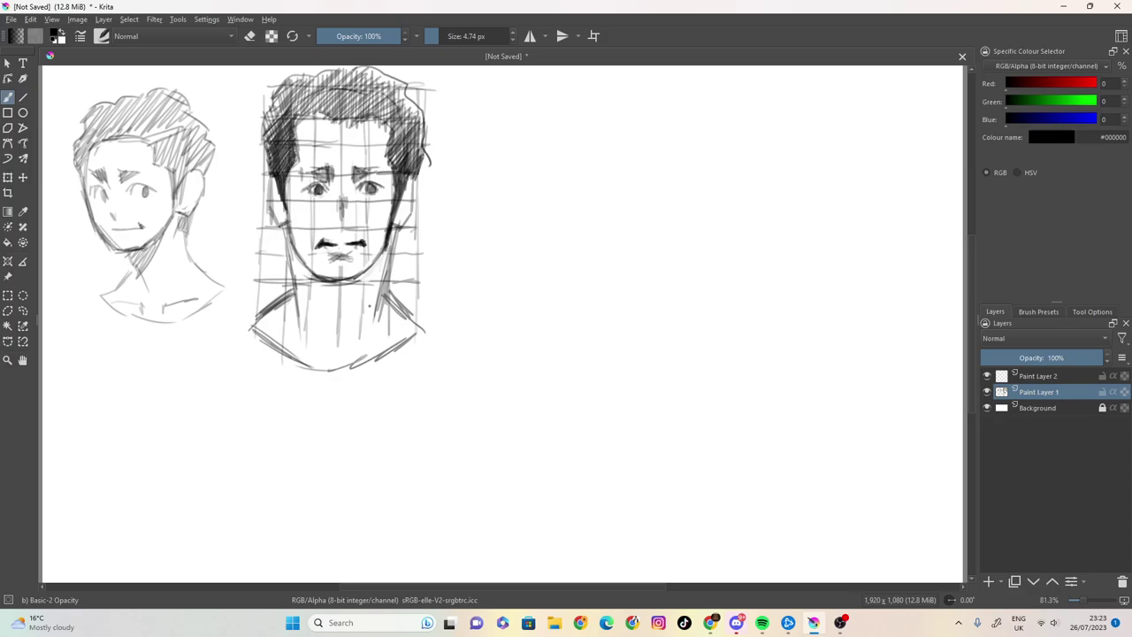
Thicken the front-view jaw outline from both cheeks to the chin and darken both neck lines.
{"action": "left_click_drag", "start_coordinate": [397, 174], "coordinate": [391, 225]}
{"action": "mouse_move", "coordinate": [283, 204]}
{"action": "left_mouse_down"}
{"action": "mouse_move", "coordinate": [301, 260]}
{"action": "mouse_move", "coordinate": [319, 279]}
{"action": "mouse_move", "coordinate": [343, 279]}
{"action": "mouse_move", "coordinate": [321, 279]}
{"action": "left_mouse_up"}
{"action": "mouse_move", "coordinate": [322, 278]}
{"action": "left_mouse_down"}
{"action": "mouse_move", "coordinate": [378, 257]}
{"action": "mouse_move", "coordinate": [345, 285]}
{"action": "left_mouse_up"}
{"action": "mouse_move", "coordinate": [283, 228]}
{"action": "left_mouse_down"}
{"action": "mouse_move", "coordinate": [296, 297]}
{"action": "mouse_move", "coordinate": [261, 313]}
{"action": "left_mouse_up"}
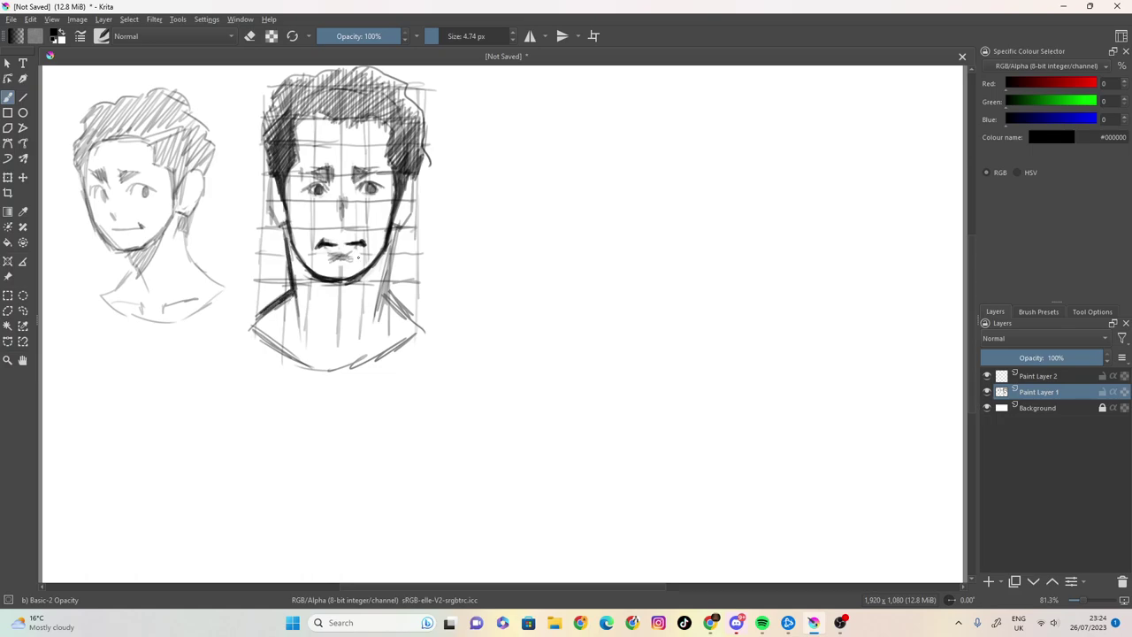
{"action": "left_click_drag", "start_coordinate": [394, 232], "coordinate": [387, 308]}
Add short fanned strokes at the base of the front-view bust and small collarbone marks beside the neck.
{"action": "mouse_move", "coordinate": [319, 348]}
{"action": "left_mouse_down"}
{"action": "mouse_move", "coordinate": [327, 369]}
{"action": "mouse_move", "coordinate": [345, 354]}
{"action": "mouse_move", "coordinate": [346, 369]}
{"action": "left_mouse_up"}
{"action": "left_click_drag", "start_coordinate": [350, 355], "coordinate": [347, 366]}
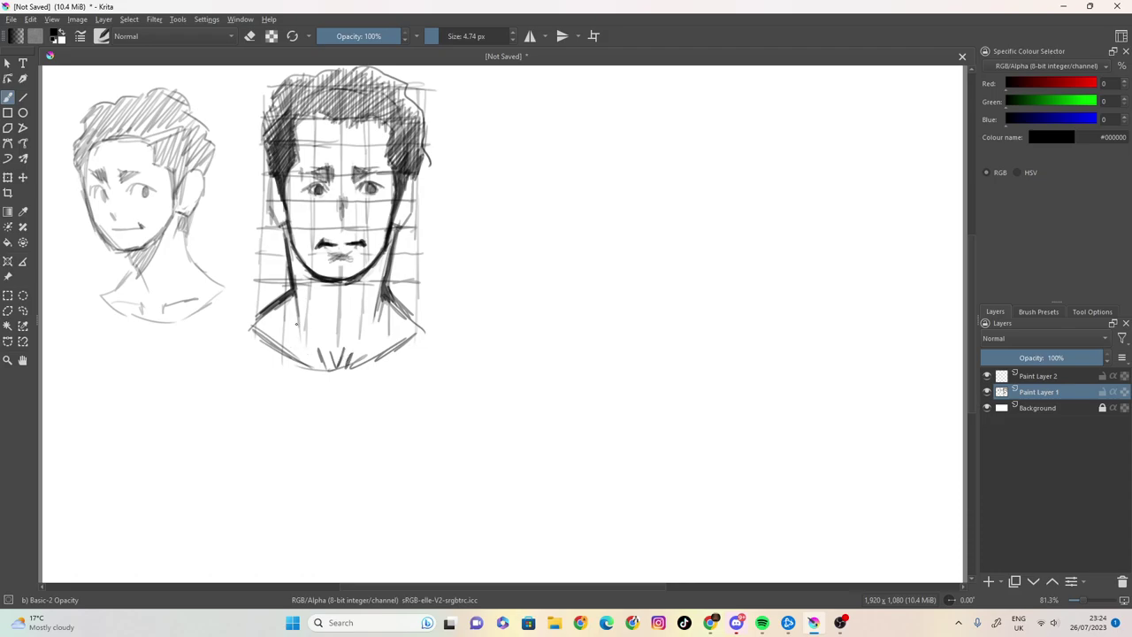
{"action": "left_click_drag", "start_coordinate": [292, 312], "coordinate": [301, 319]}
{"action": "left_click_drag", "start_coordinate": [379, 317], "coordinate": [389, 323]}
{"action": "left_click_drag", "start_coordinate": [382, 282], "coordinate": [377, 326]}
Darken the hair outline, jawline and eyebrows of the three-quarter head.
{"action": "mouse_move", "coordinate": [85, 181]}
{"action": "left_mouse_down"}
{"action": "mouse_move", "coordinate": [81, 197]}
{"action": "mouse_move", "coordinate": [92, 109]}
{"action": "mouse_move", "coordinate": [142, 94]}
{"action": "mouse_move", "coordinate": [185, 105]}
{"action": "mouse_move", "coordinate": [212, 129]}
{"action": "mouse_move", "coordinate": [215, 150]}
{"action": "mouse_move", "coordinate": [186, 244]}
{"action": "mouse_move", "coordinate": [175, 232]}
{"action": "left_mouse_up"}
{"action": "mouse_move", "coordinate": [173, 186]}
{"action": "left_mouse_down"}
{"action": "mouse_move", "coordinate": [160, 236]}
{"action": "mouse_move", "coordinate": [108, 251]}
{"action": "left_mouse_up"}
{"action": "mouse_move", "coordinate": [117, 241]}
{"action": "left_mouse_down"}
{"action": "mouse_move", "coordinate": [108, 253]}
{"action": "mouse_move", "coordinate": [82, 189]}
{"action": "mouse_move", "coordinate": [138, 174]}
{"action": "mouse_move", "coordinate": [133, 183]}
{"action": "left_mouse_up"}
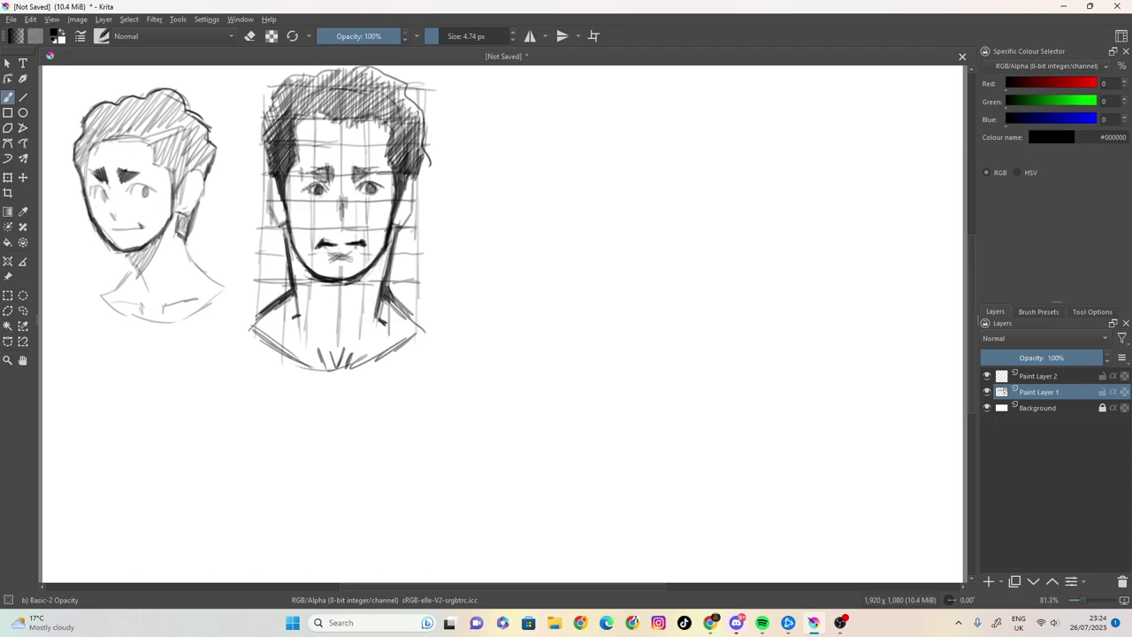
Darken the neck and shoulder outlines of the three-quarter bust and add muscle lines inside the neck.
{"action": "mouse_move", "coordinate": [125, 252]}
{"action": "left_mouse_down"}
{"action": "mouse_move", "coordinate": [137, 273]}
{"action": "mouse_move", "coordinate": [102, 302]}
{"action": "left_mouse_up"}
{"action": "mouse_move", "coordinate": [188, 228]}
{"action": "left_mouse_down"}
{"action": "mouse_move", "coordinate": [191, 258]}
{"action": "mouse_move", "coordinate": [221, 282]}
{"action": "mouse_move", "coordinate": [222, 299]}
{"action": "mouse_move", "coordinate": [200, 307]}
{"action": "left_mouse_up"}
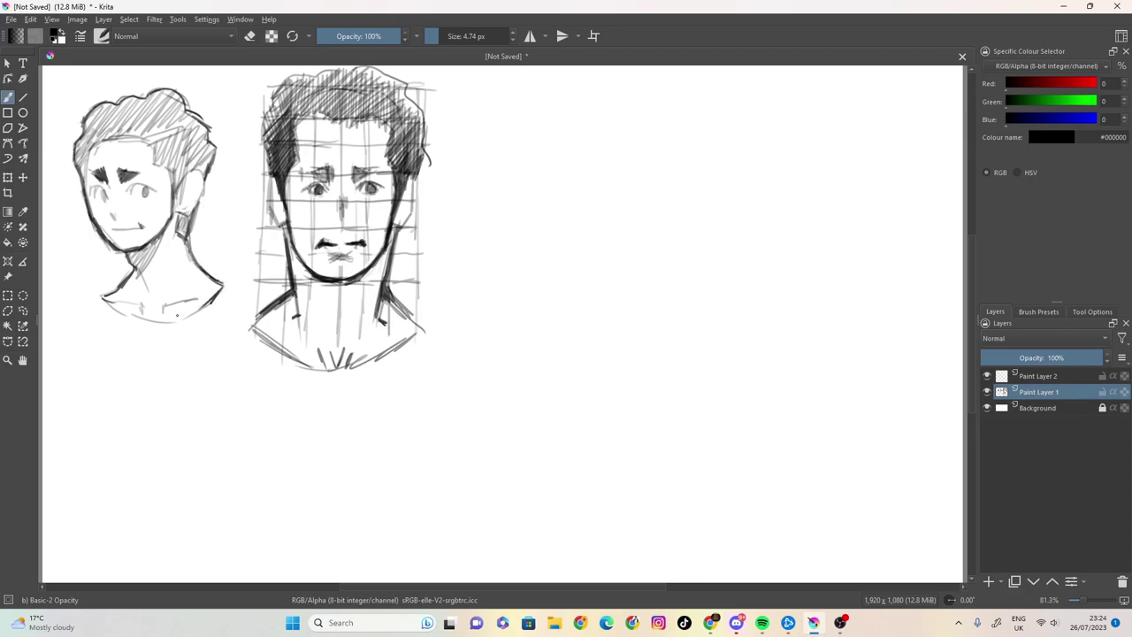
{"action": "mouse_move", "coordinate": [175, 249]}
{"action": "left_mouse_down"}
{"action": "mouse_move", "coordinate": [164, 289]}
{"action": "mouse_move", "coordinate": [143, 281]}
{"action": "mouse_move", "coordinate": [149, 293]}
{"action": "left_mouse_up"}
{"action": "left_click", "coordinate": [30, 18]}
{"action": "left_click", "coordinate": [11, 20]}
{"action": "left_click_drag", "start_coordinate": [1037, 408], "coordinate": [1039, 383]}
{"action": "left_click", "coordinate": [1045, 379]}
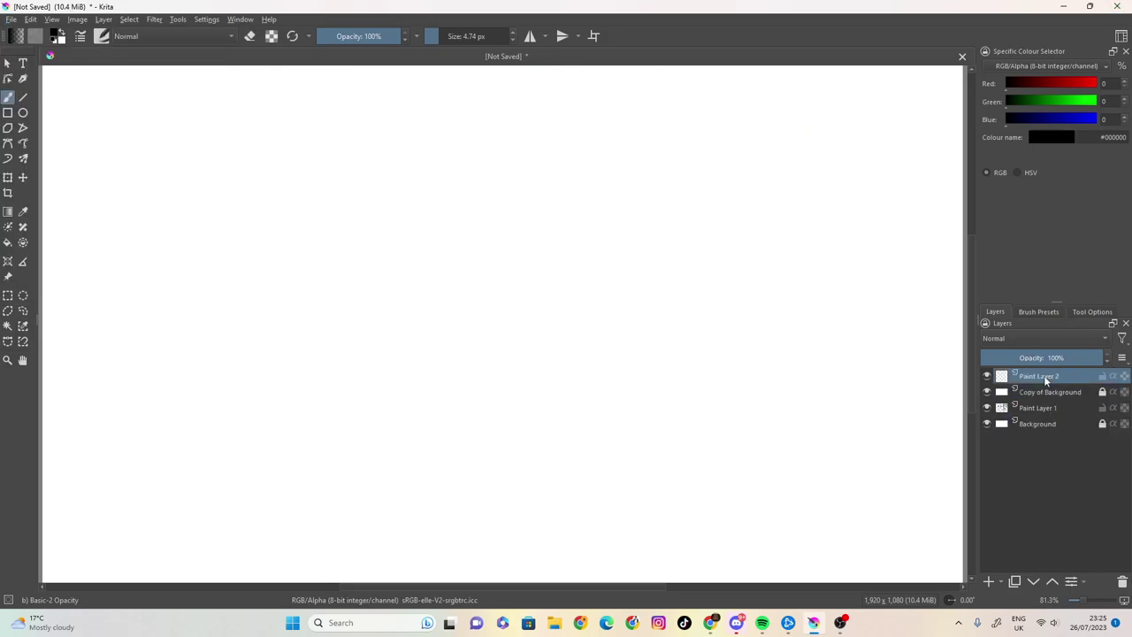
{"action": "key", "text": "Down"}
{"action": "key", "text": "Down"}
{"action": "key", "text": "Down"}
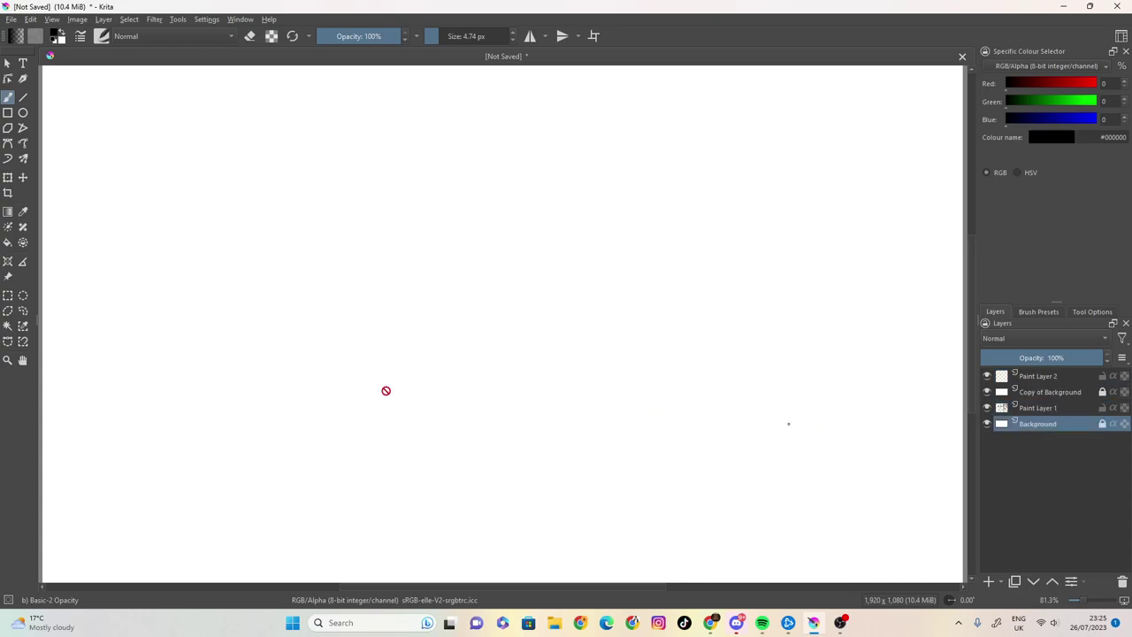
{"action": "left_click", "coordinate": [425, 359]}
{"action": "key", "text": "ctrl+z"}
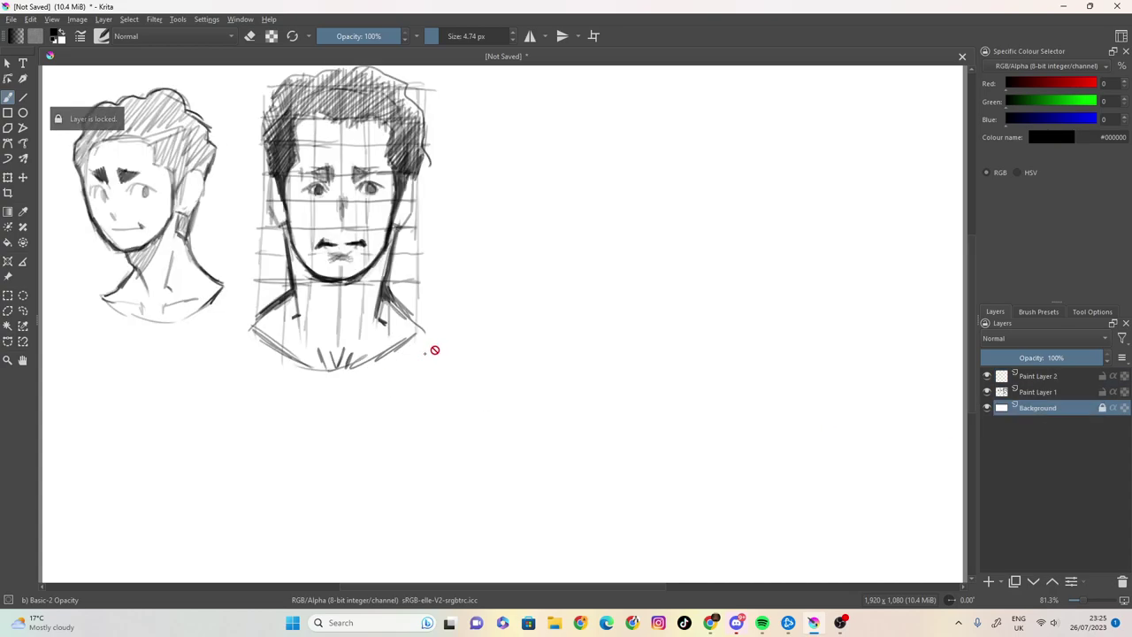
Close the drawing, choose to save its changes, and enter a Krita document file name beginning with "black d".
{"action": "key", "text": "ctrl+w"}
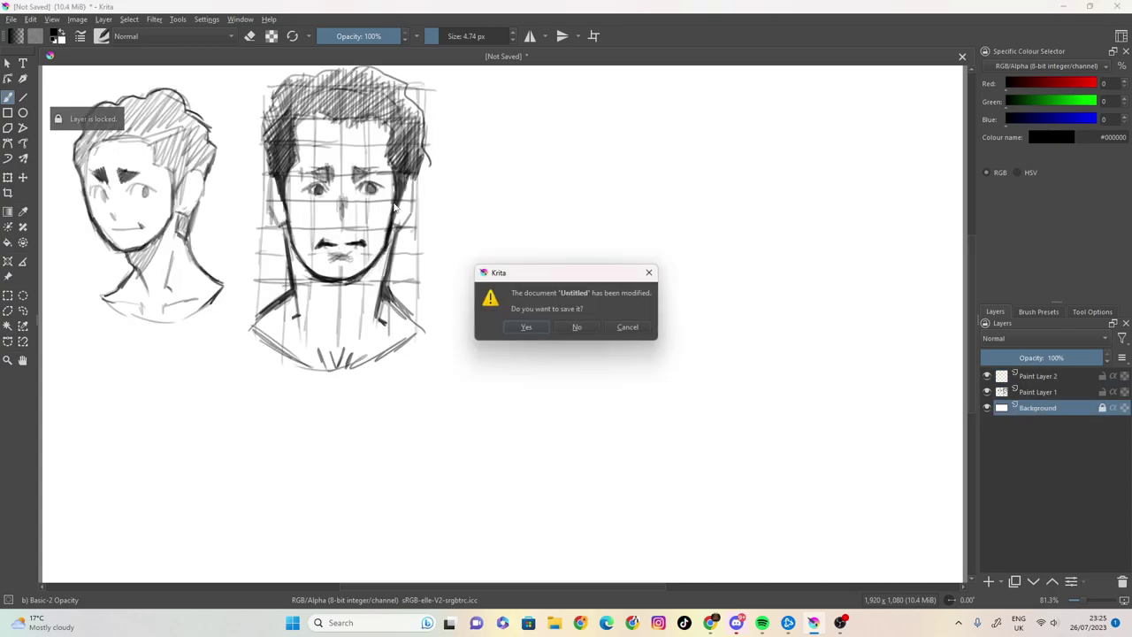
{"action": "left_click", "coordinate": [524, 325]}
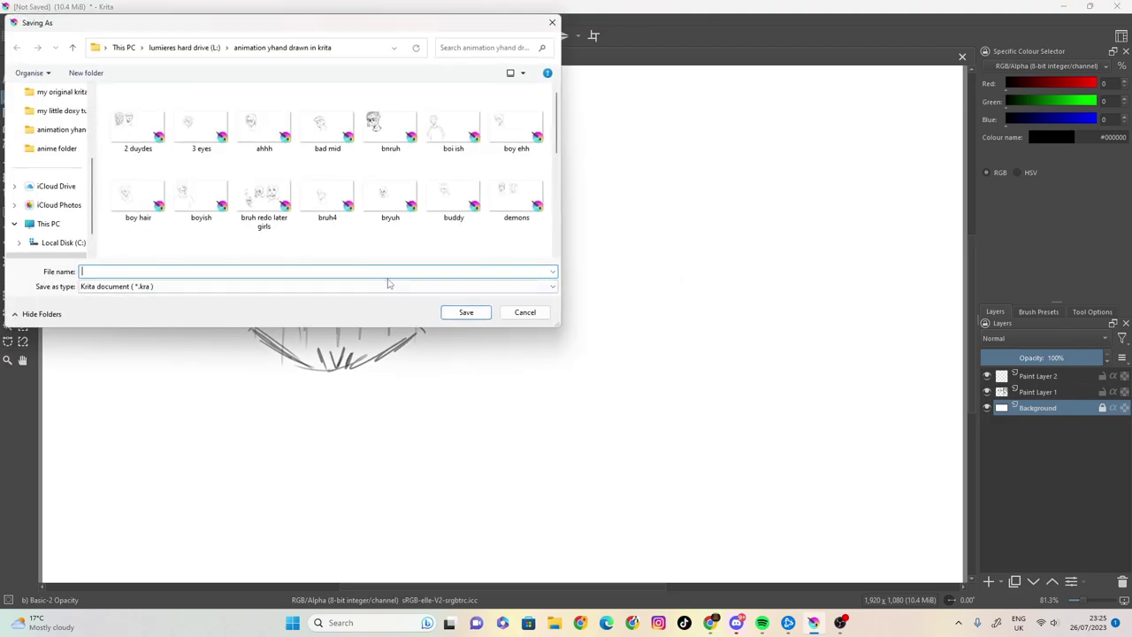
{"action": "type", "text": "black"}
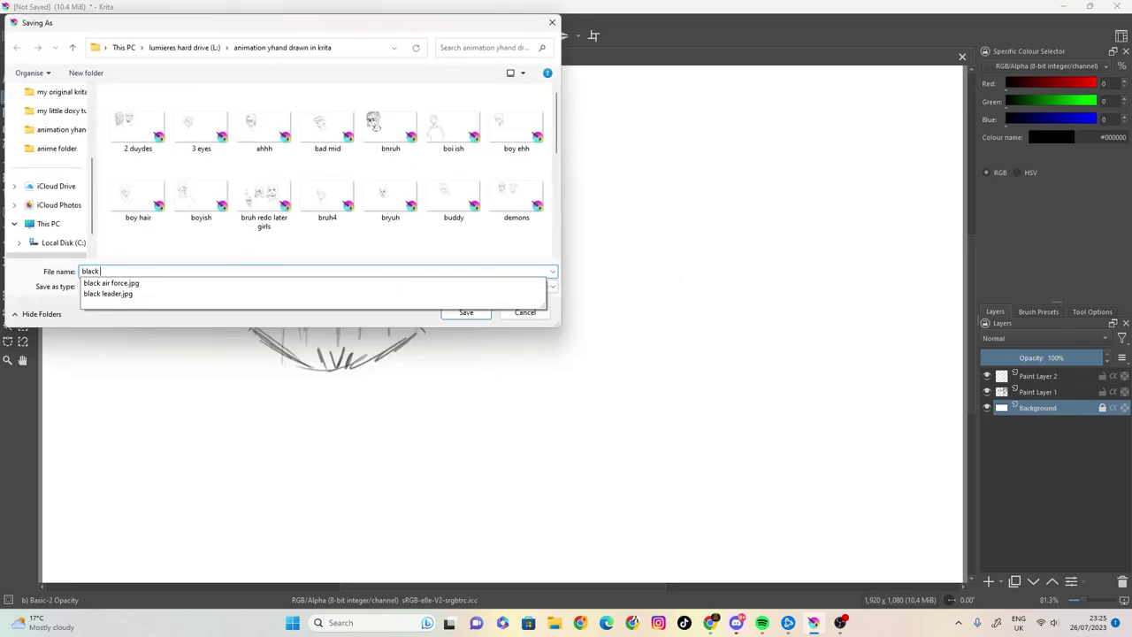
{"action": "type", "text": " i"}
{"action": "key", "text": "BackSpace"}
{"action": "type", "text": "d"}
{"action": "key", "text": "BackSpace"}
{"action": "type", "text": "d"}
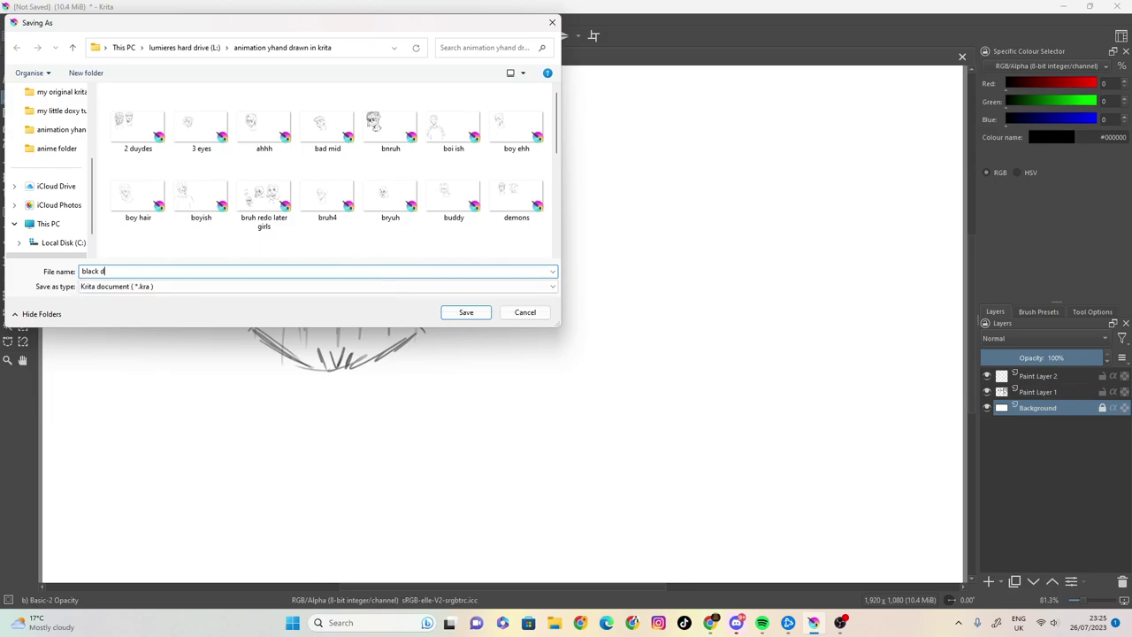